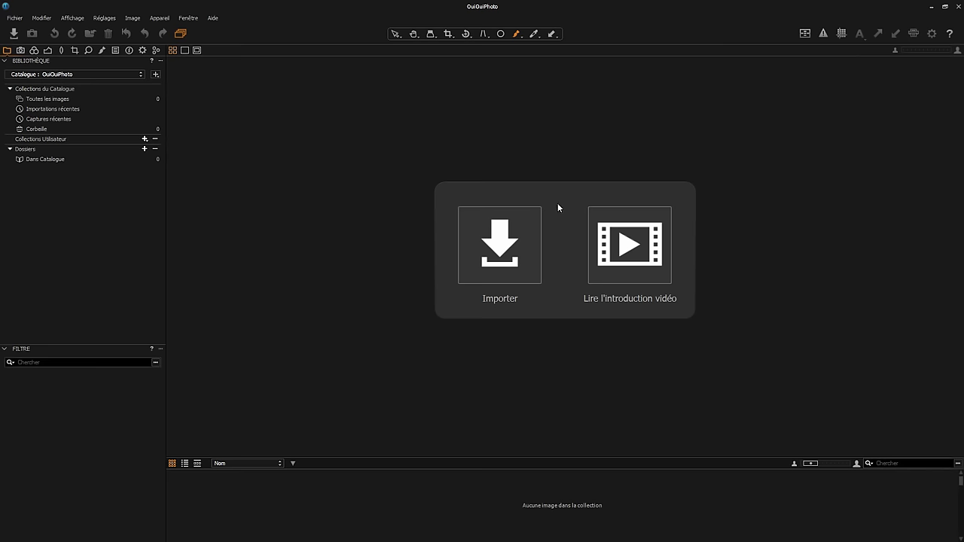
Import all 76 photos from the Cat01 folder, storing the files in the catalogue.
click(509, 246)
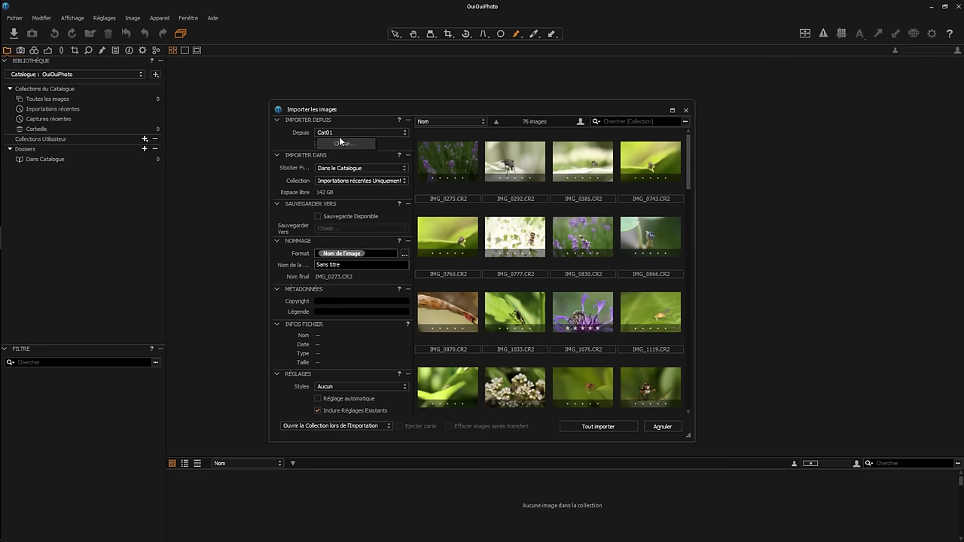
click(360, 132)
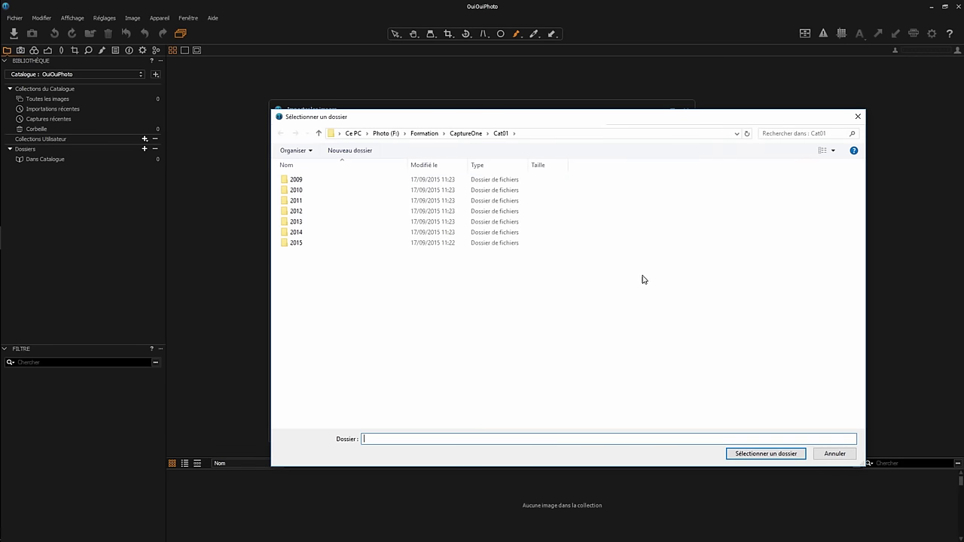
click(822, 456)
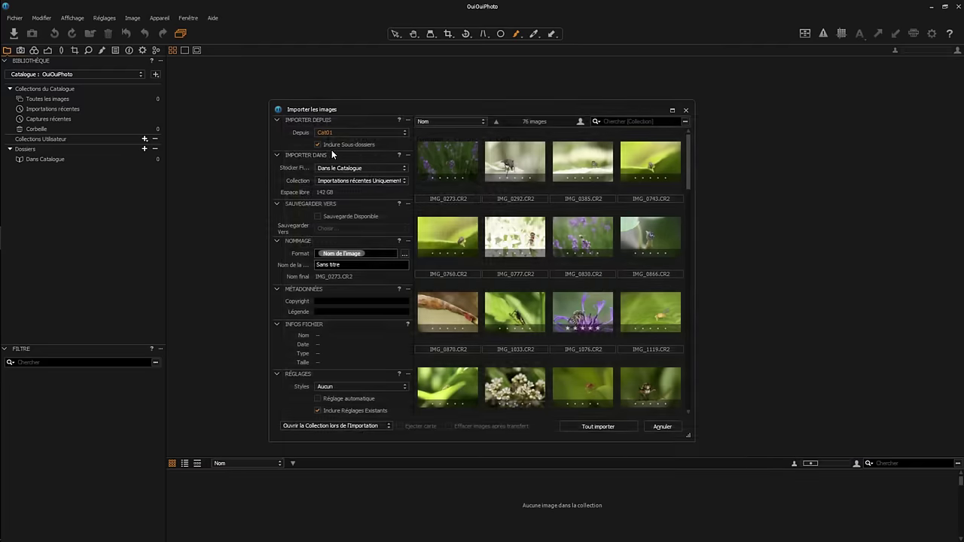
click(339, 166)
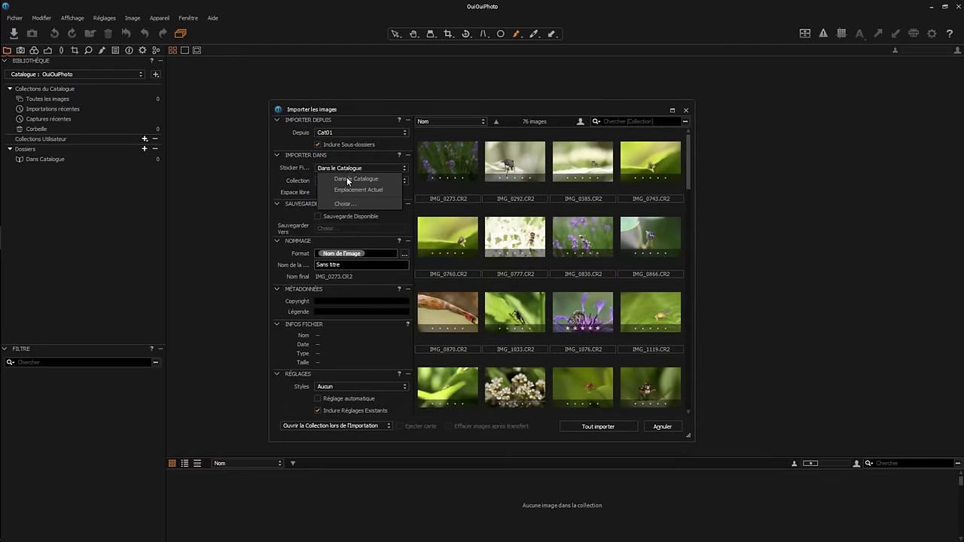
click(283, 178)
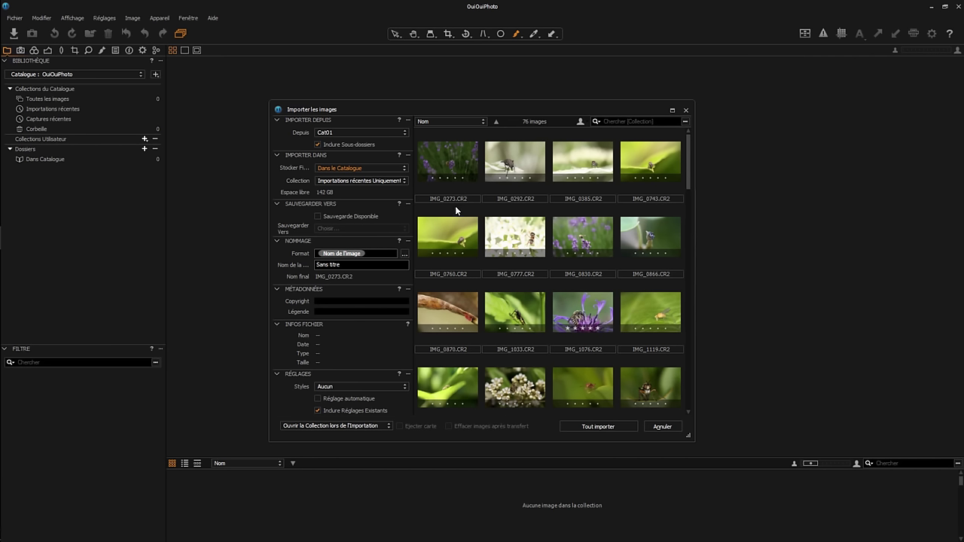
click(593, 426)
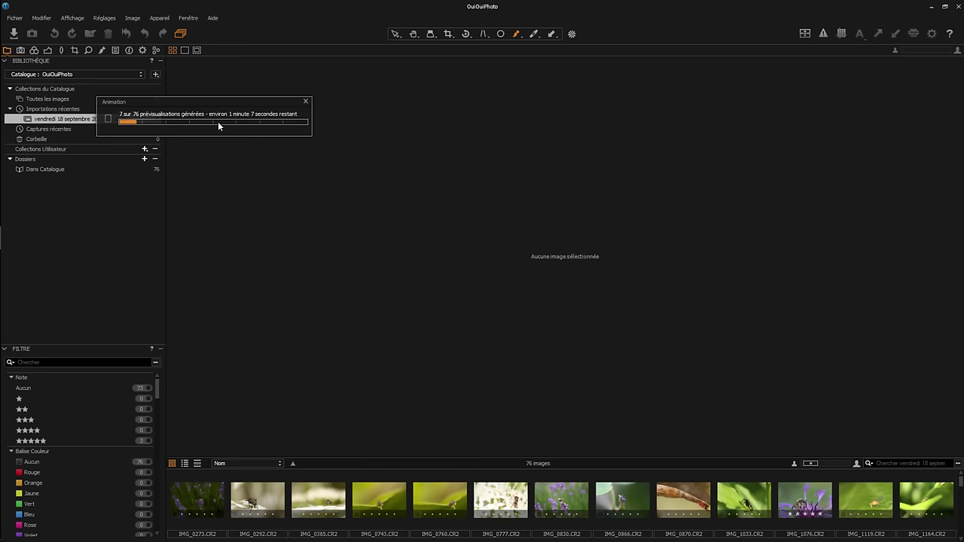
Dismiss the preview progress and add an empty user album named Test.
click(306, 100)
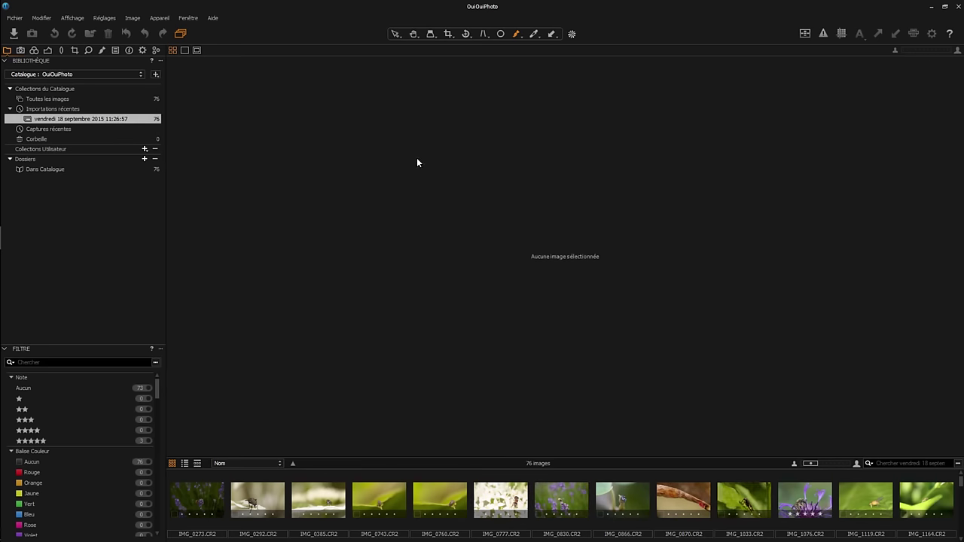
click(145, 149)
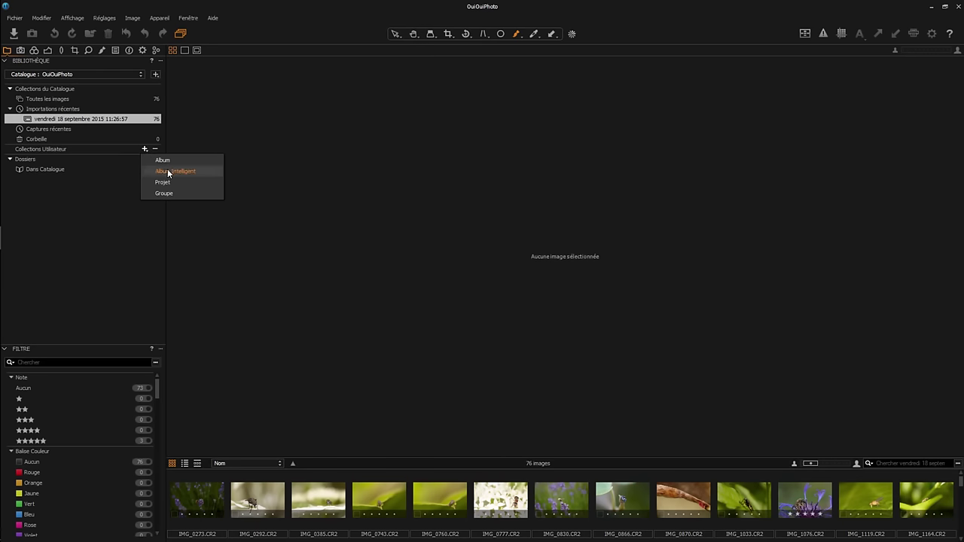
click(166, 160)
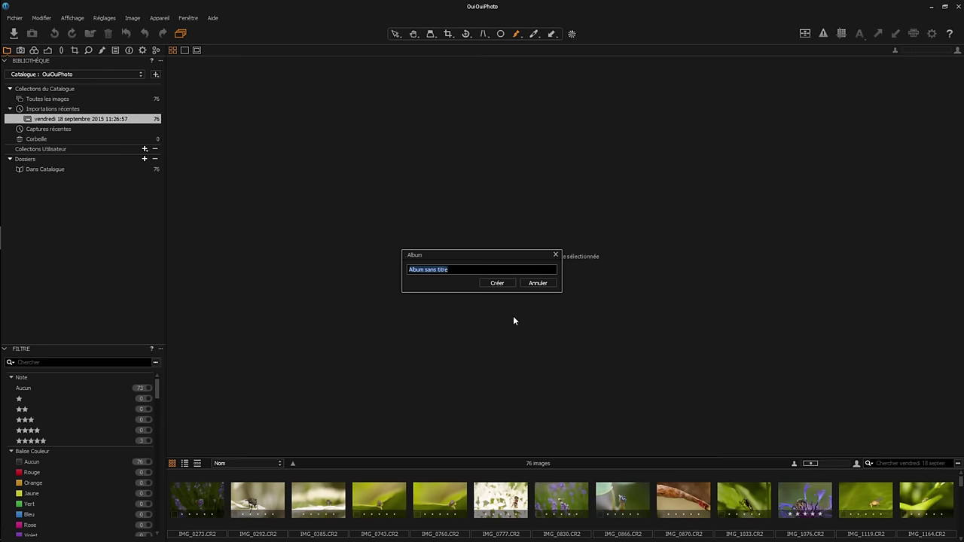
text(Test)
key(Return)
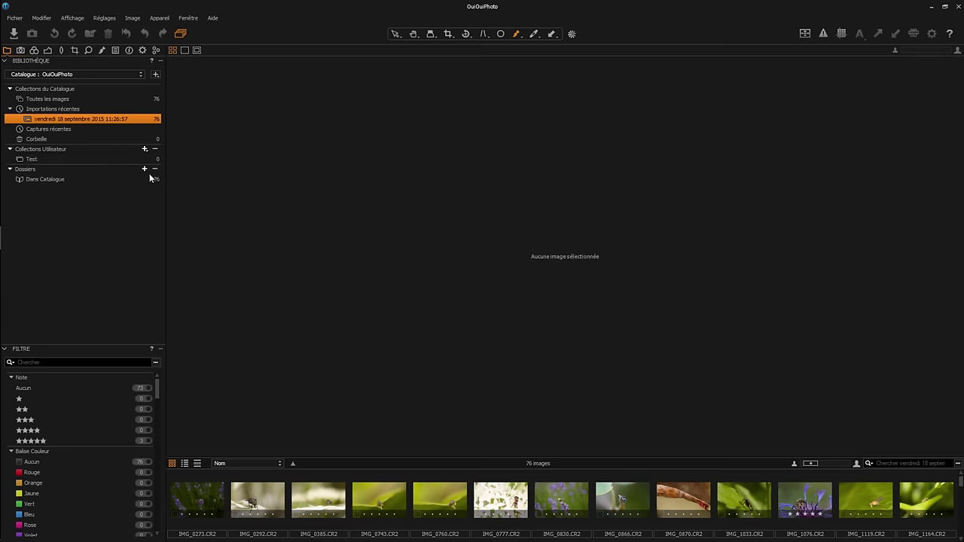
Put IMG_0743 and IMG_0760 into the Test album, check it, then return to all images.
click(387, 502)
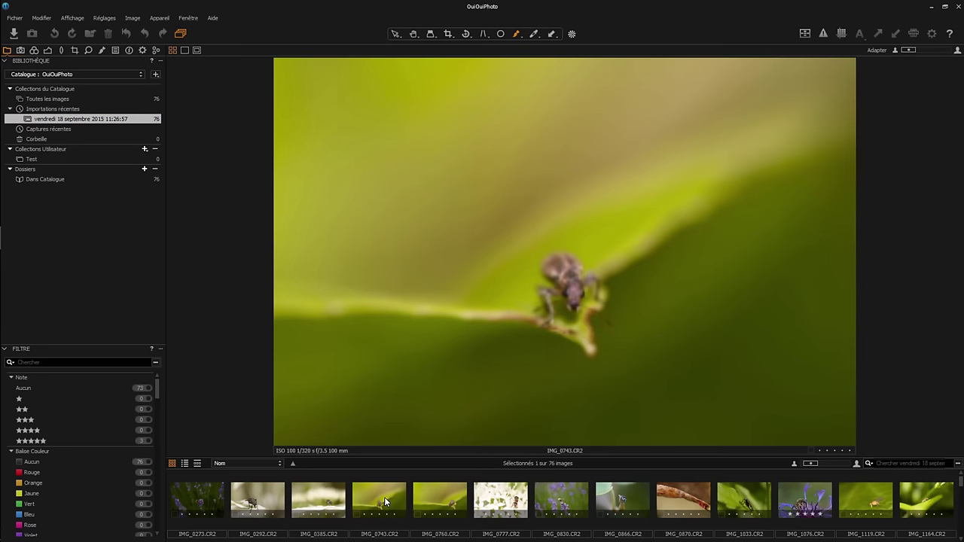
ctrl+click(445, 496)
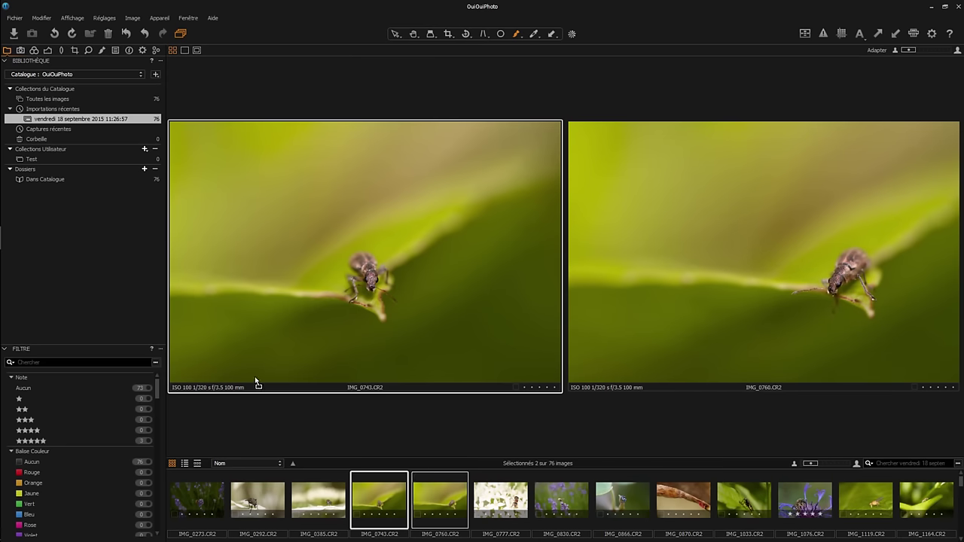
drag(254, 381, 37, 161)
click(37, 159)
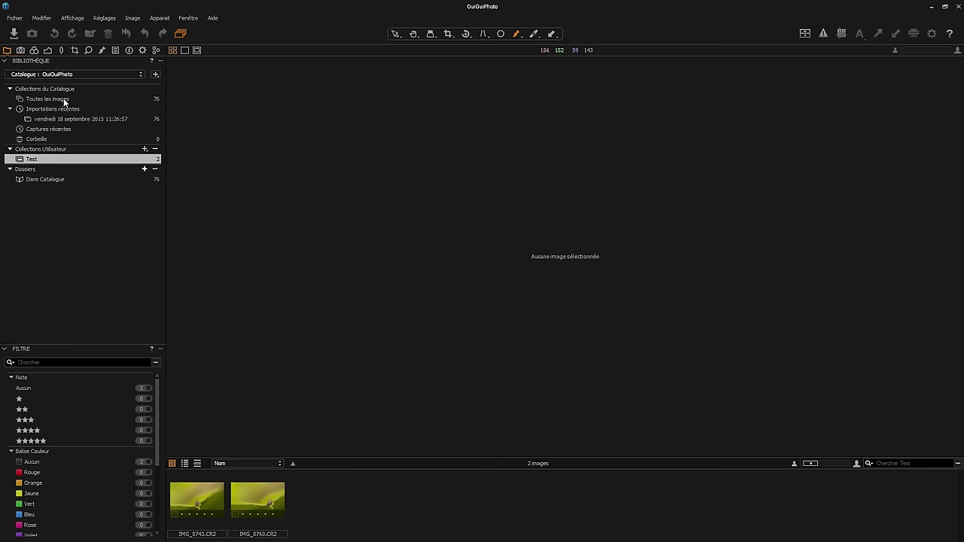
click(65, 99)
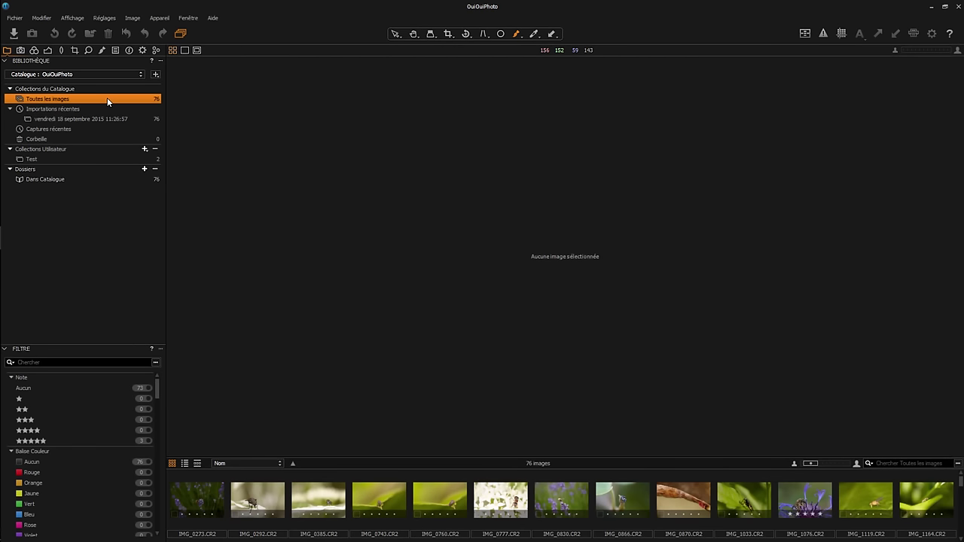
Create a new smart album named Test2.
click(147, 152)
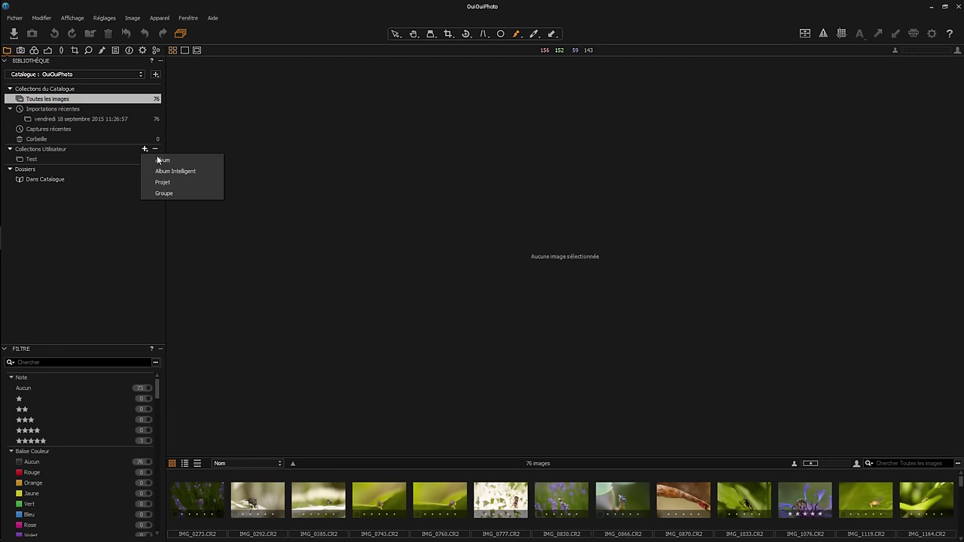
click(167, 170)
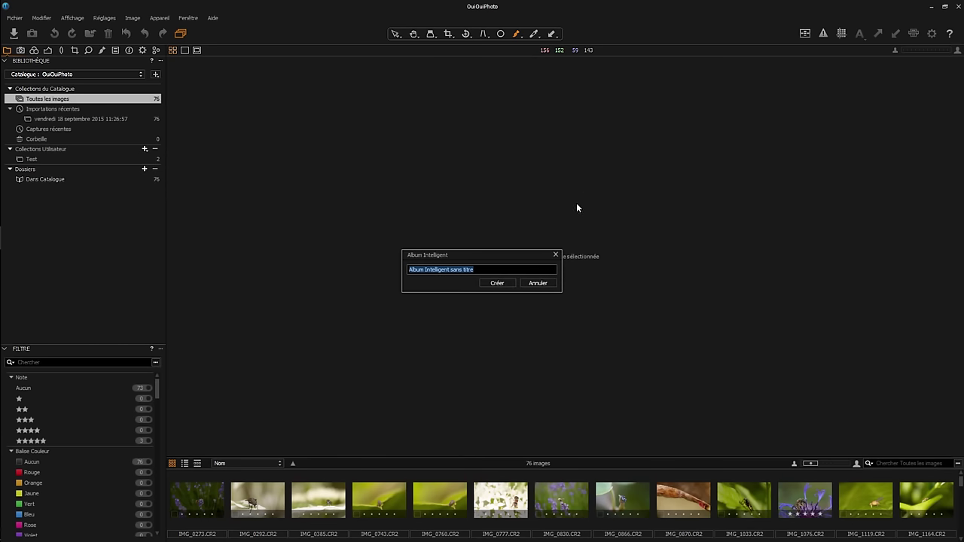
text(Te)
text(st2)
click(508, 283)
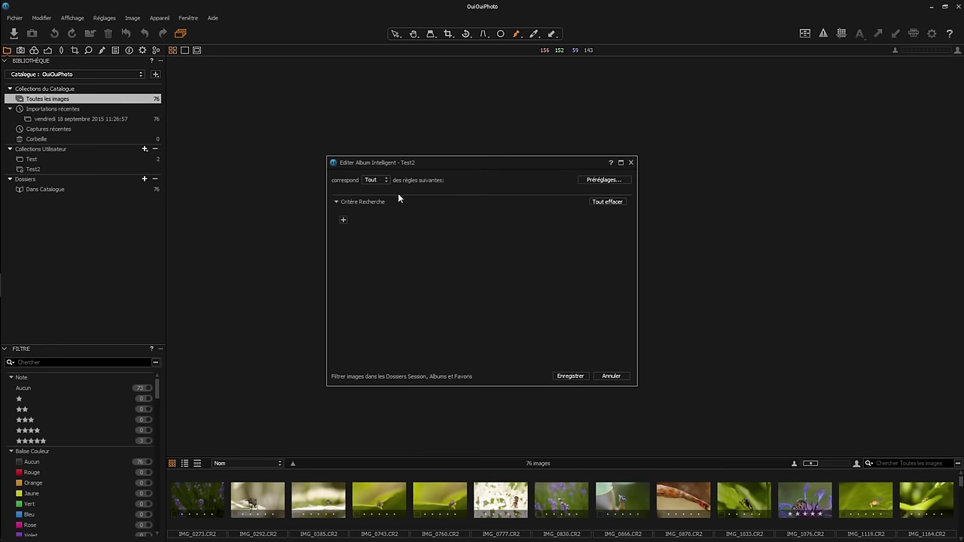
Give Test2 the rule 'Objectif de l'appareil photo contient 100' and save it.
click(343, 220)
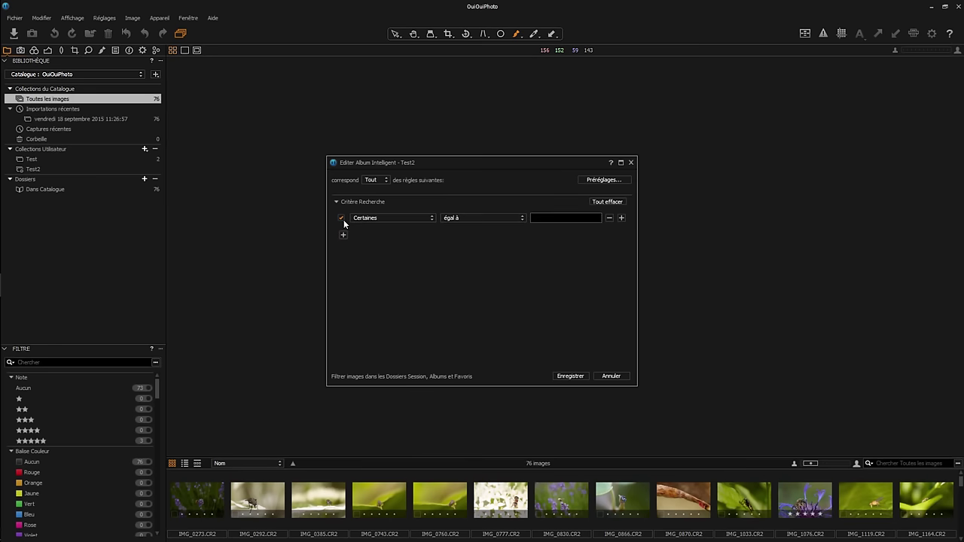
click(415, 218)
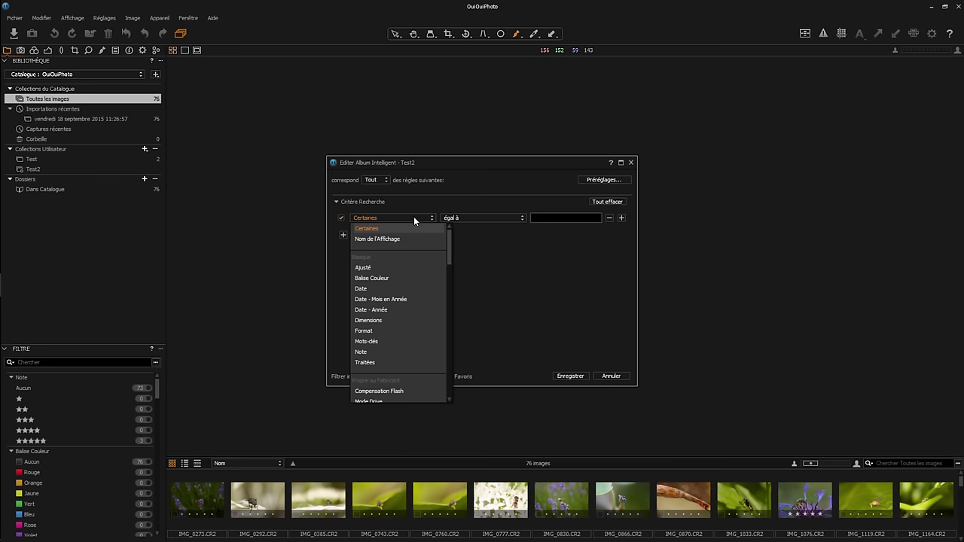
drag(449, 246, 449, 268)
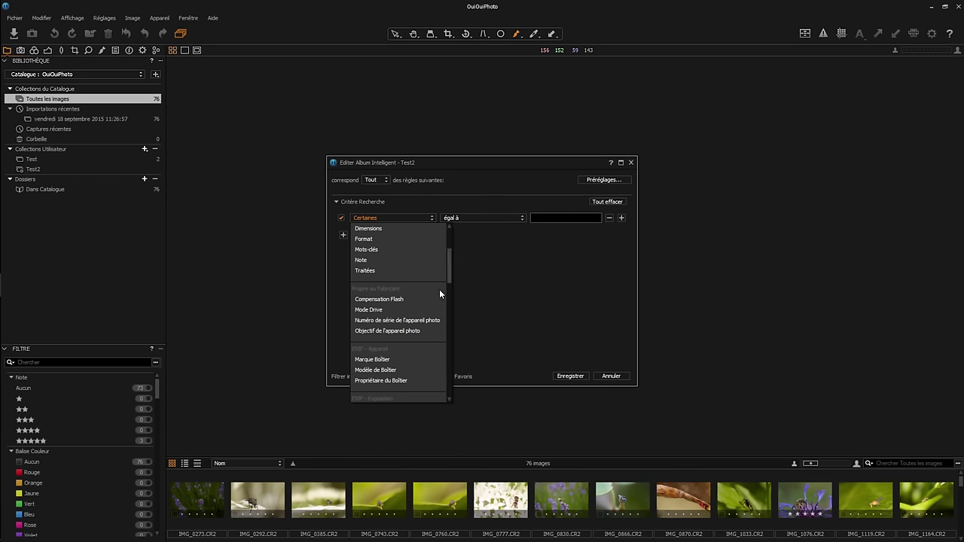
click(399, 330)
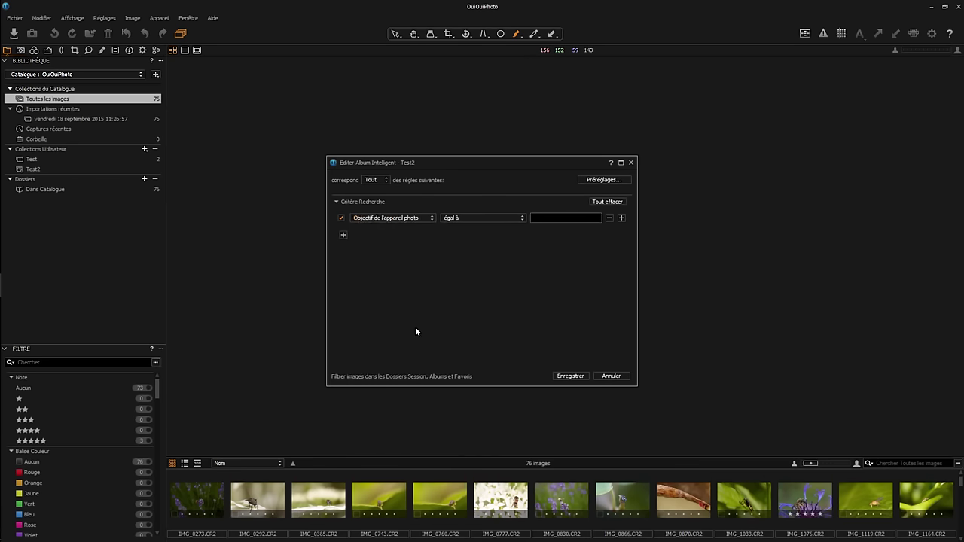
click(486, 219)
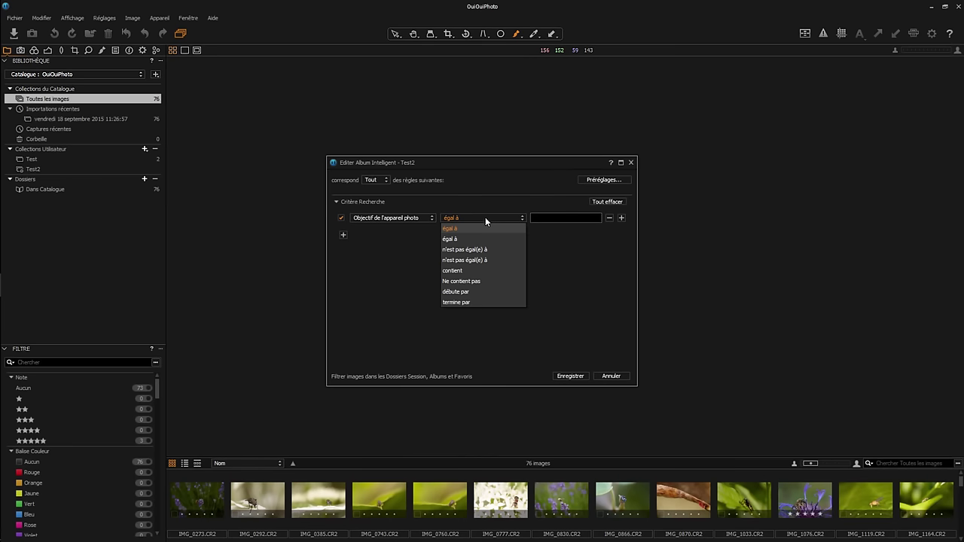
click(465, 269)
click(559, 218)
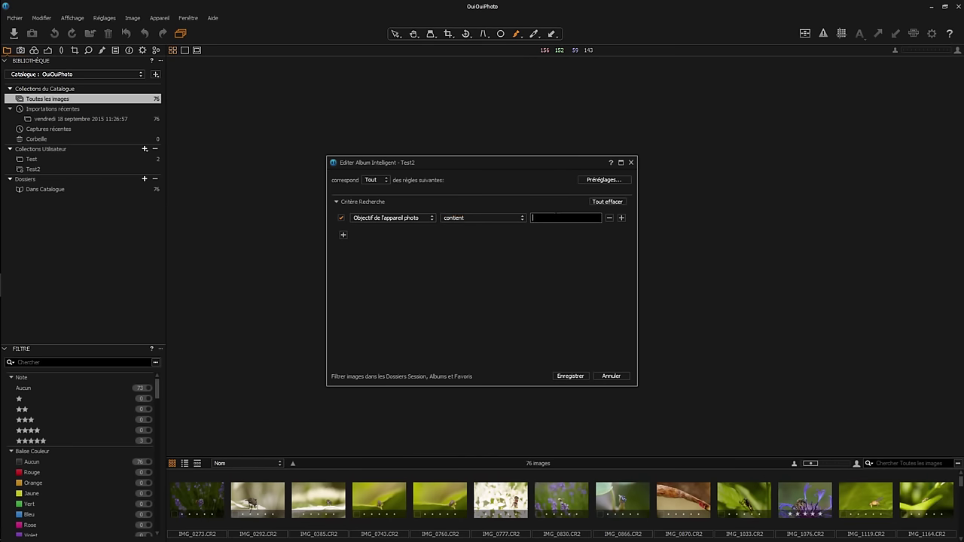
text(100)
click(570, 377)
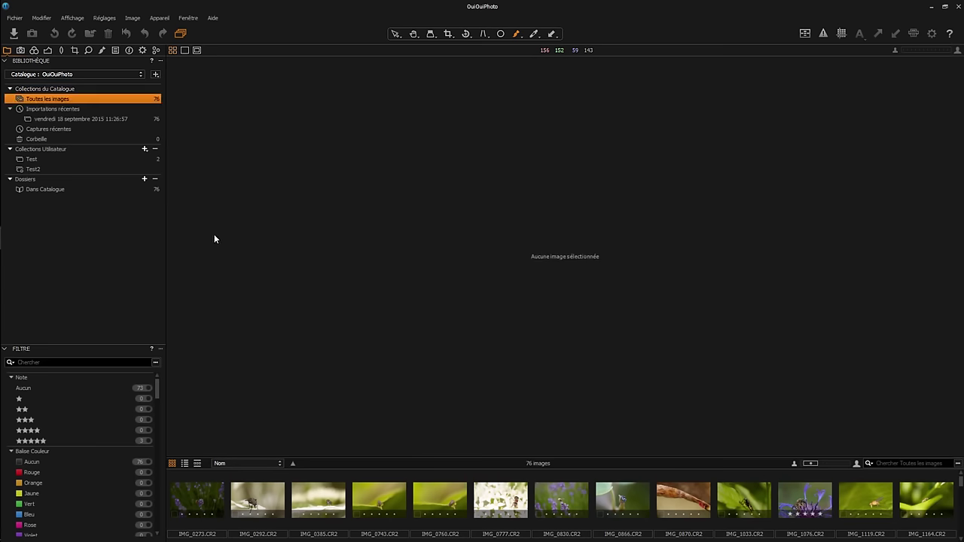
Show the 55 photos in Test2 and open the bee photo IMG_5458.
click(32, 170)
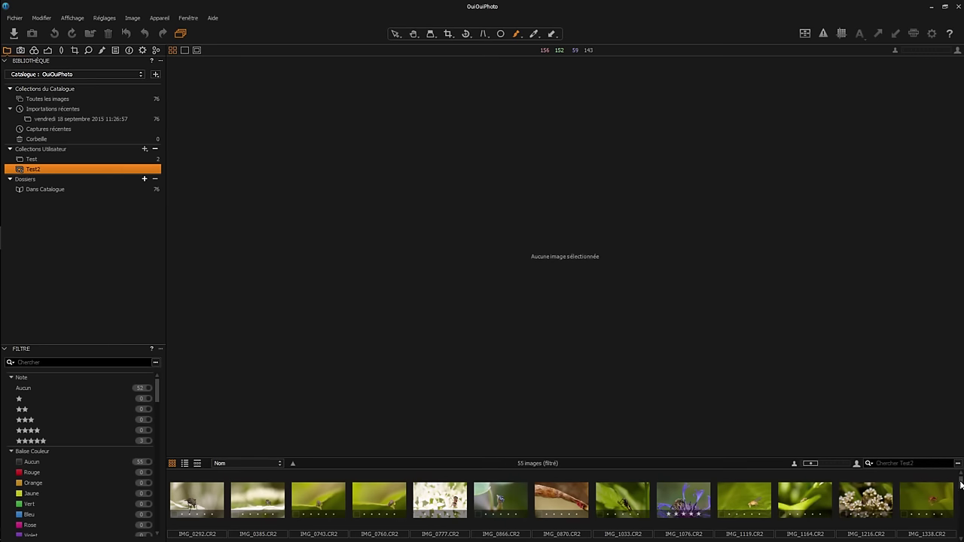
drag(961, 484, 961, 512)
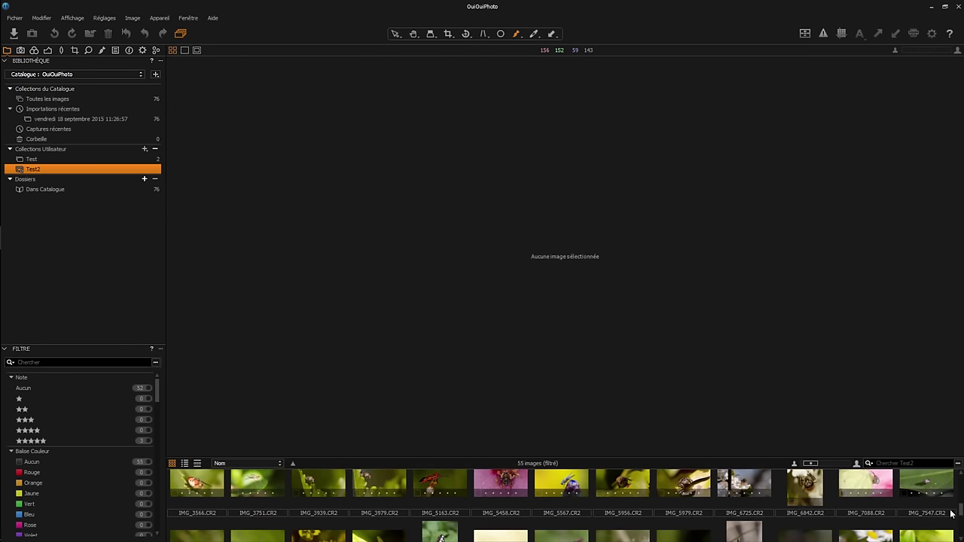
click(509, 488)
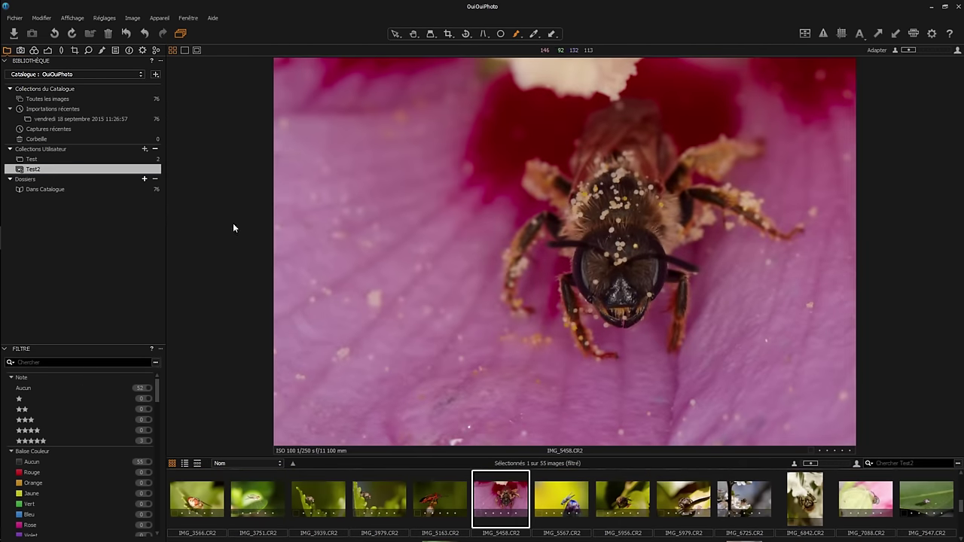
click(116, 50)
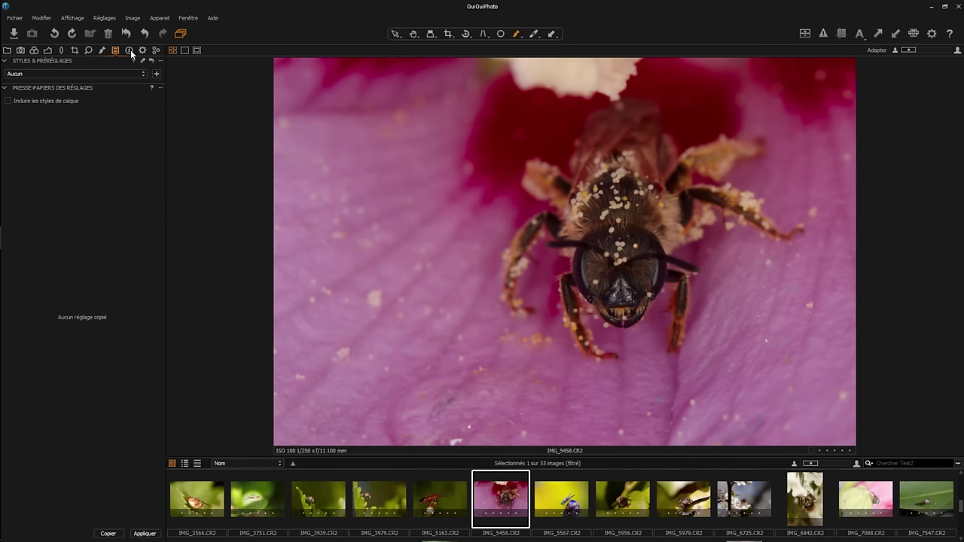
click(129, 50)
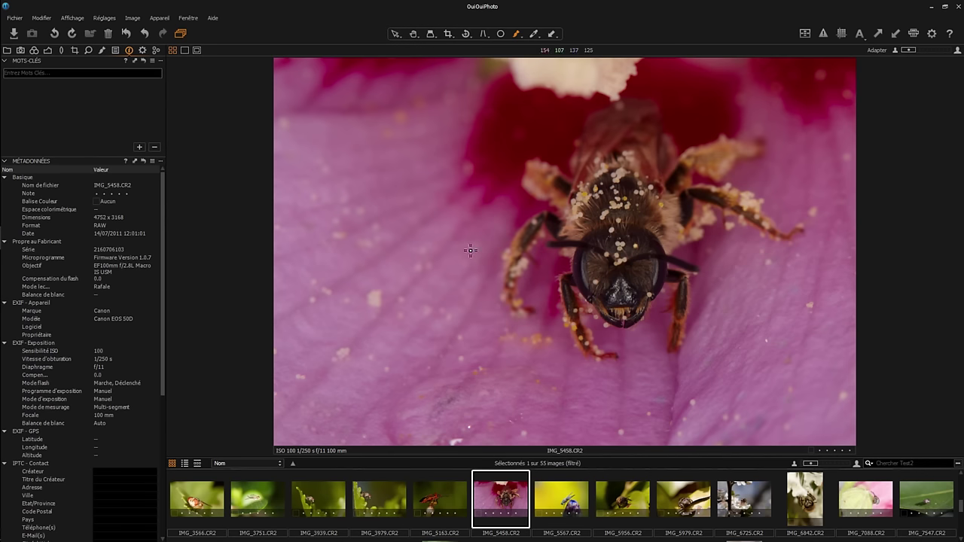
click(9, 50)
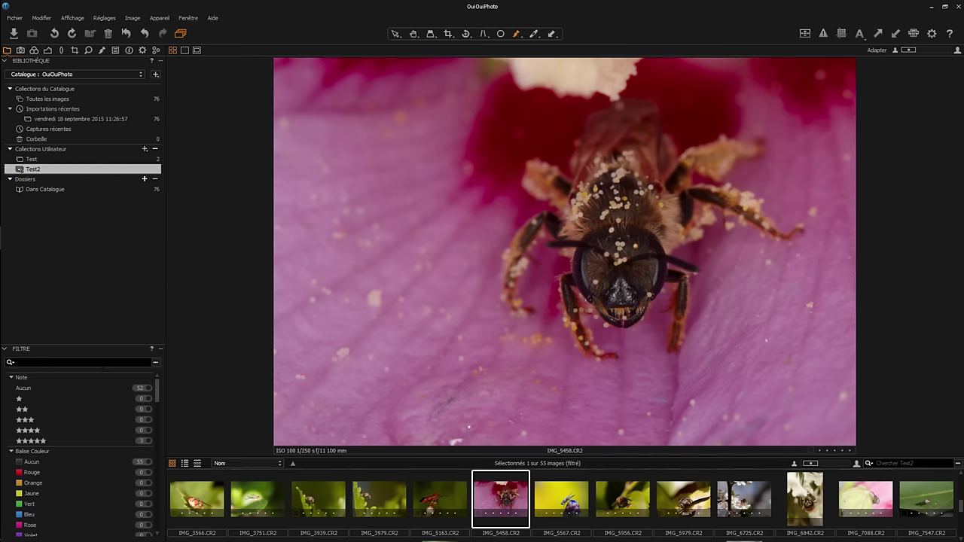
Collapse the Note, Balise Couleur, 2011 and 2012 filter groups to reveal Mots-clés.
click(11, 378)
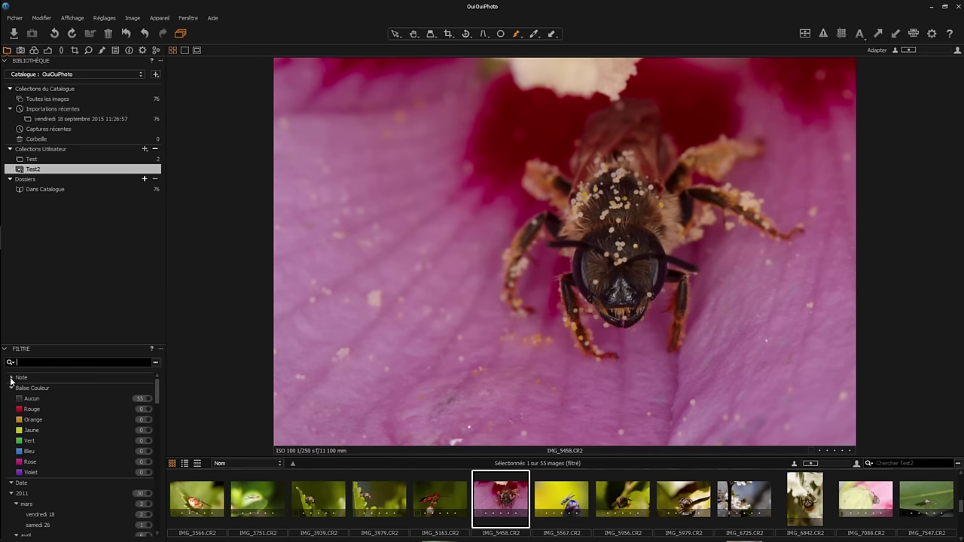
click(10, 388)
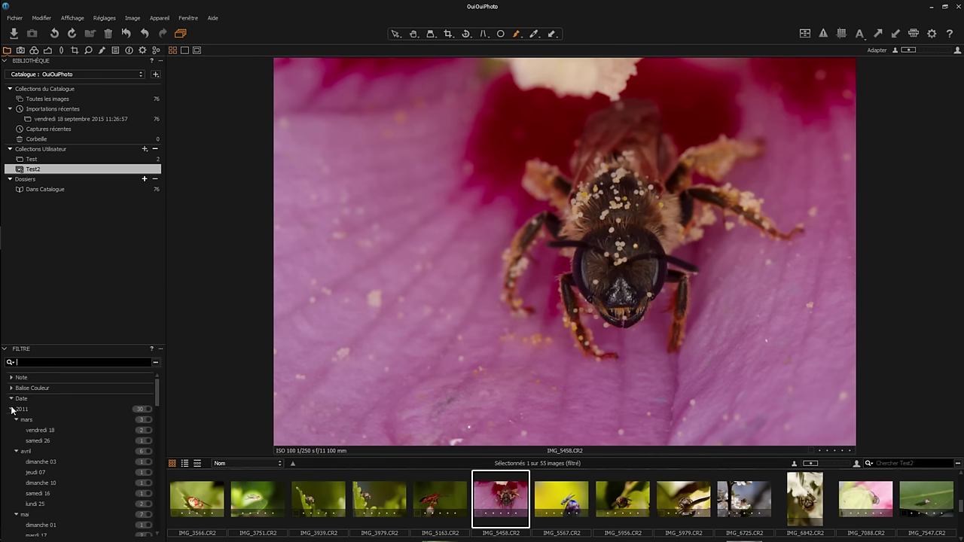
click(11, 409)
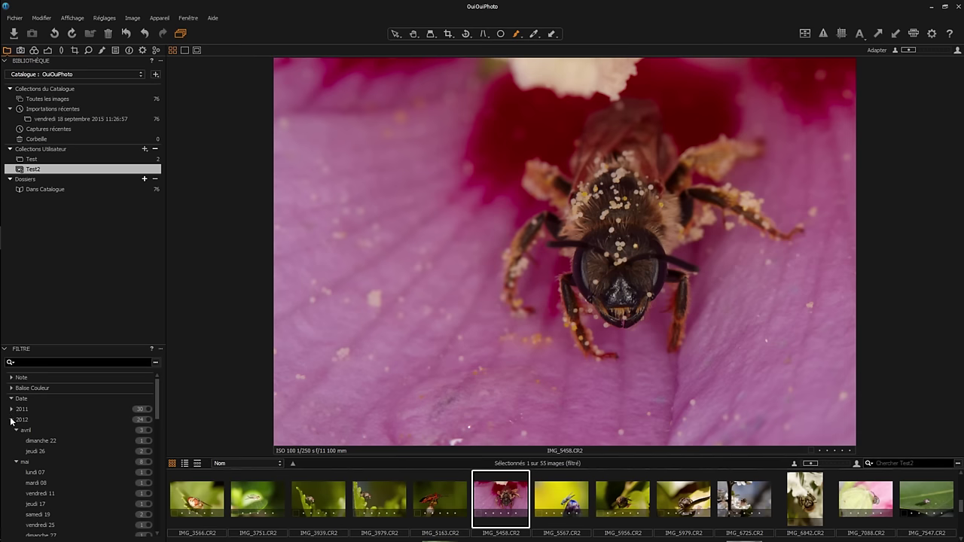
click(11, 419)
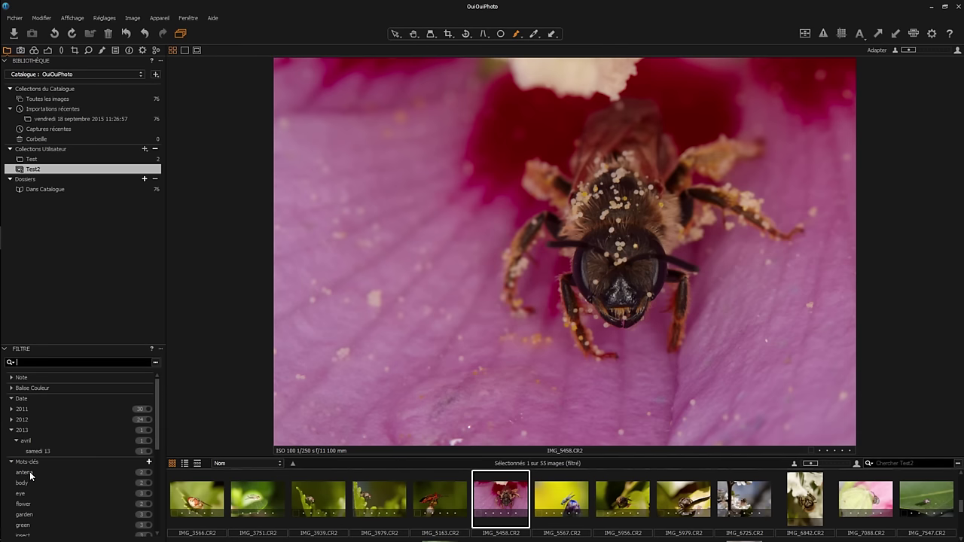
scroll(91, 456, down, 3)
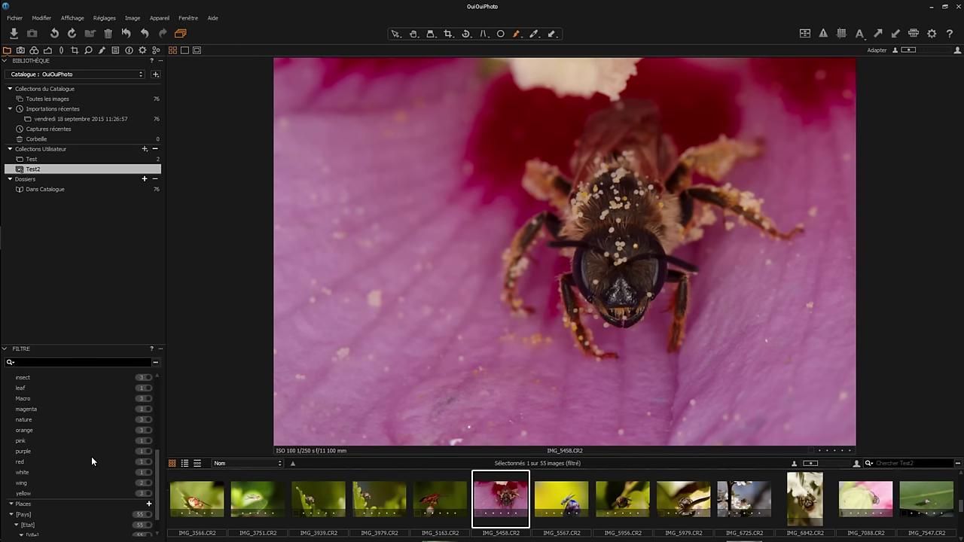
scroll(92, 456, up, 3)
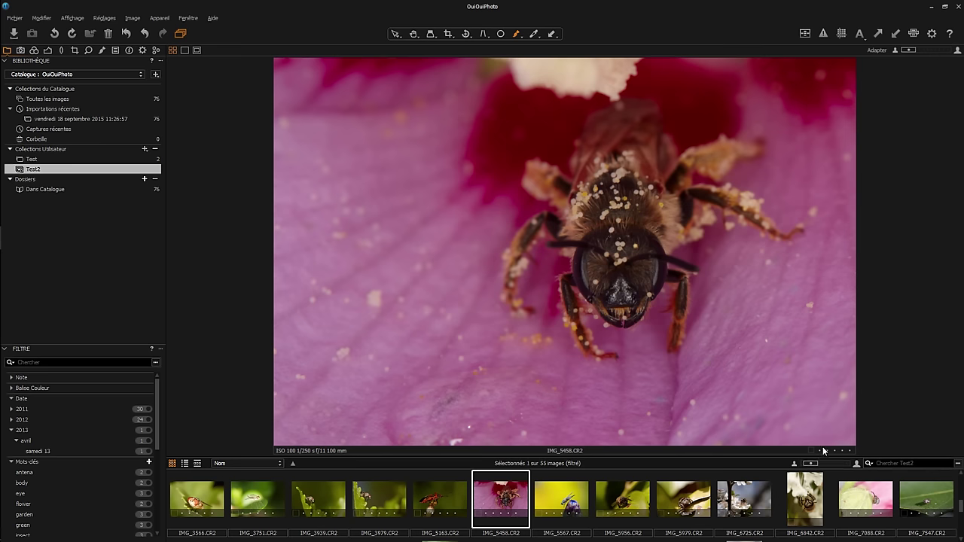
Apply the Rose colour label to IMG_5458 and IMG_7088.
click(814, 452)
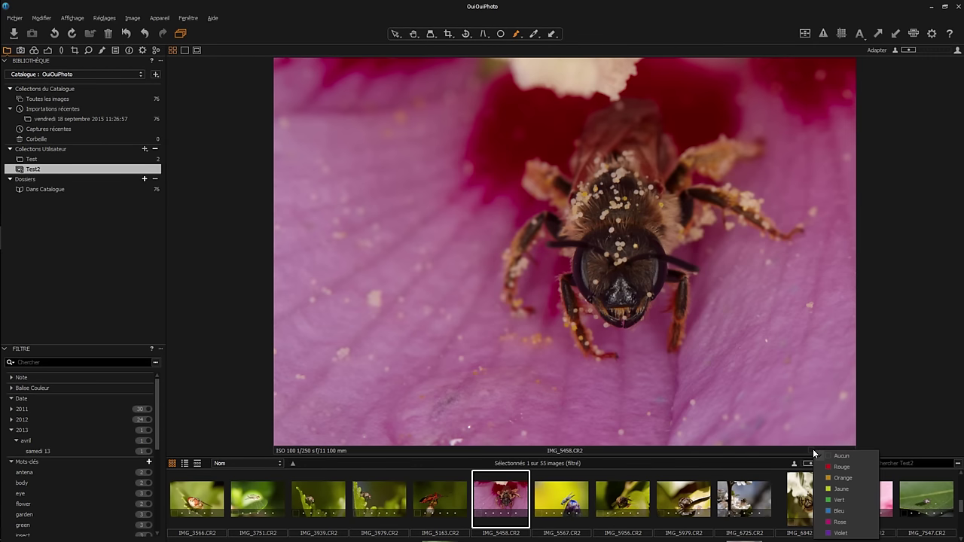
click(839, 523)
click(867, 499)
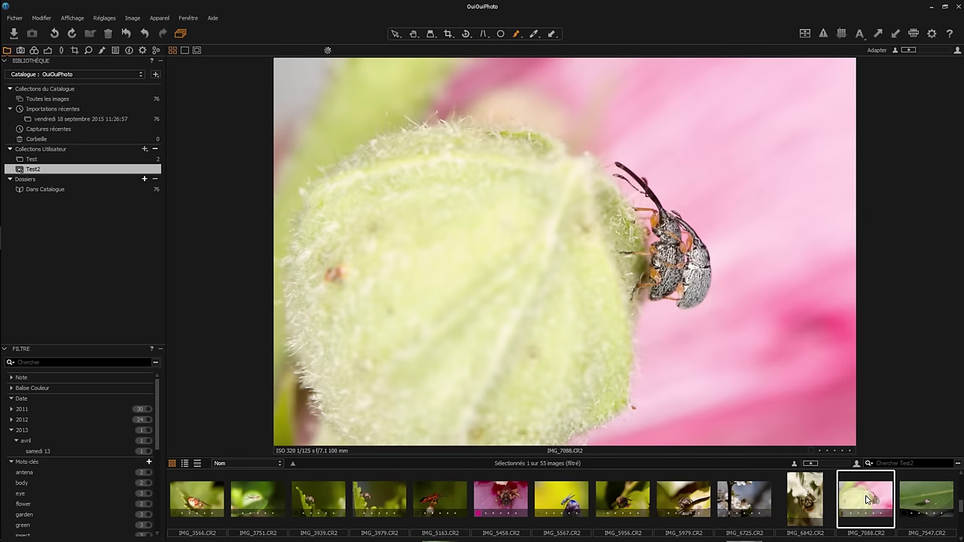
click(813, 453)
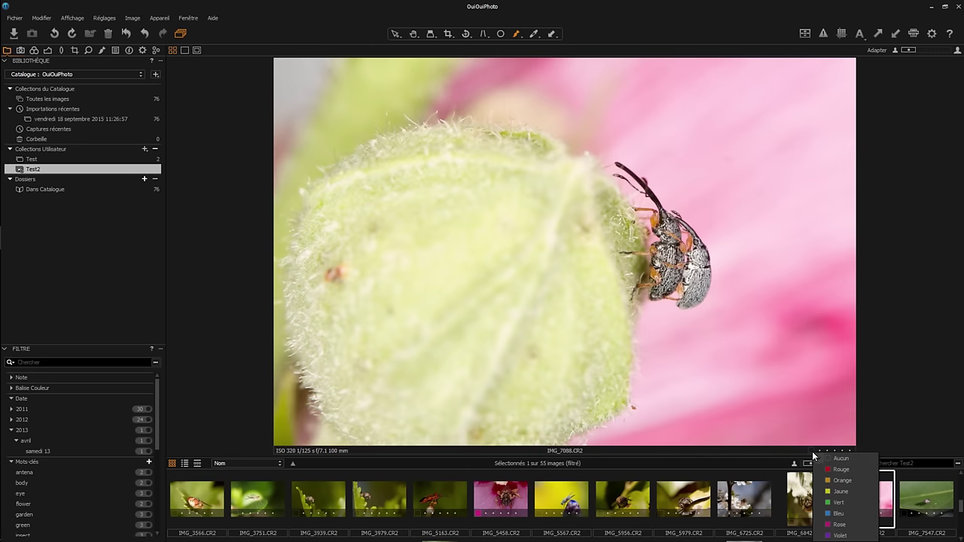
click(840, 524)
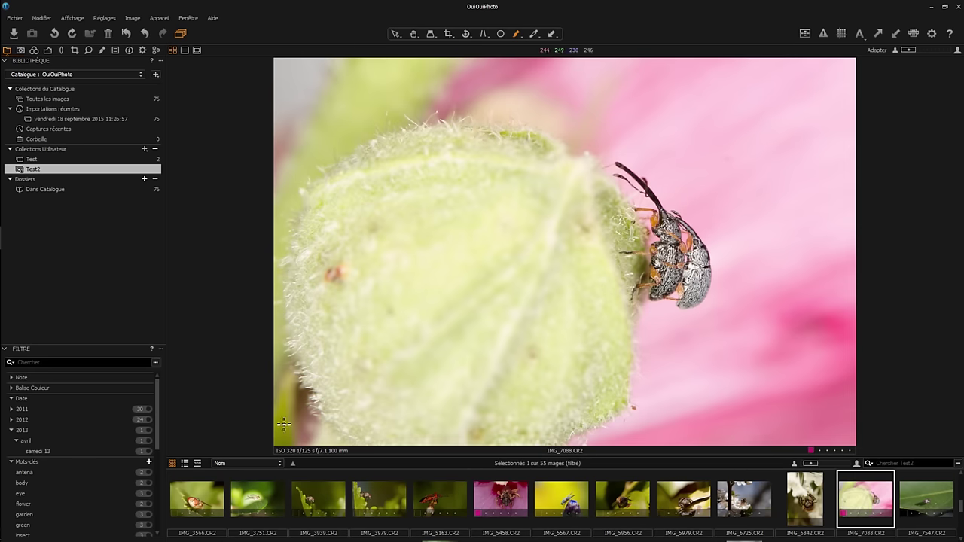
Filter Test2 down to its Rose-labelled photos, then show all 76 catalogue images.
click(11, 388)
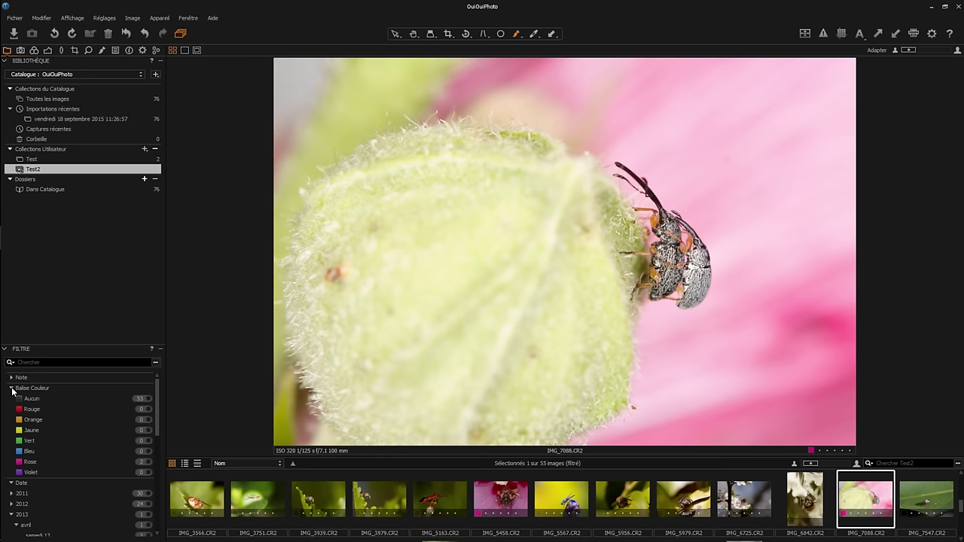
click(149, 462)
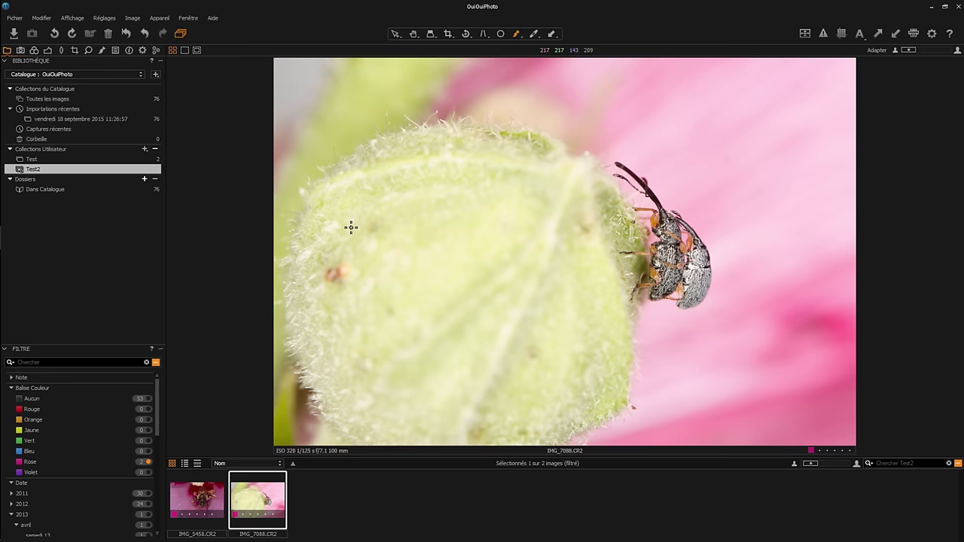
click(60, 101)
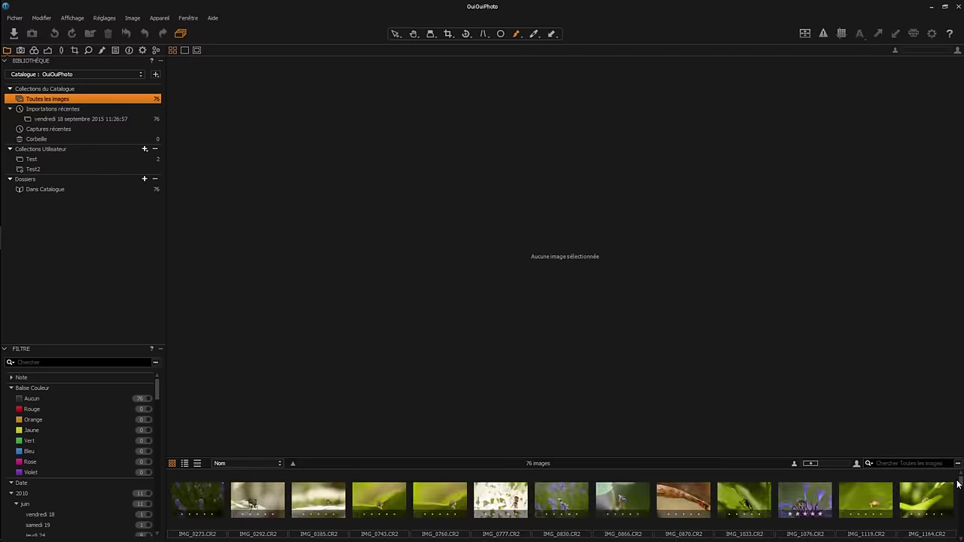
Open photo IMG_2966 and display the Capture tool settings.
scroll(960, 486, down, 1)
scroll(962, 498, down, 1)
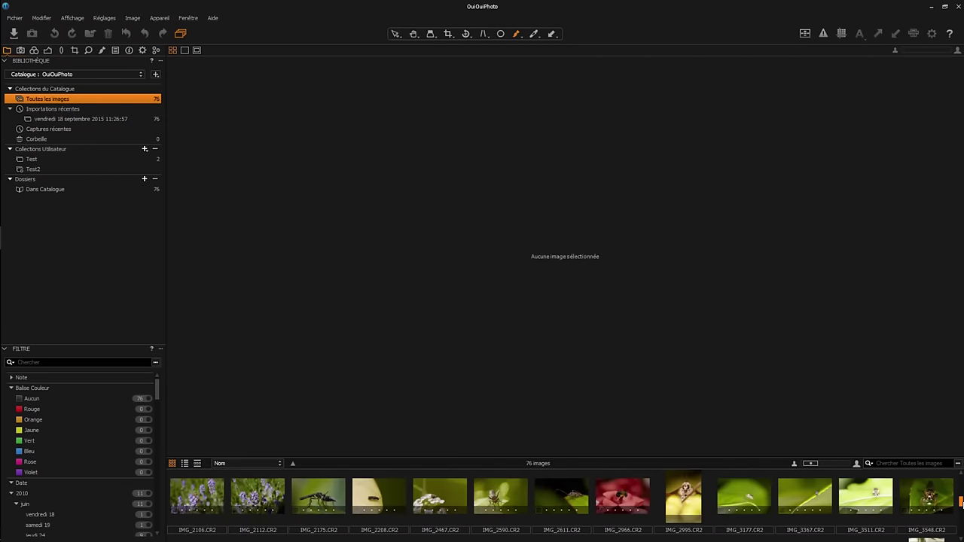
click(614, 505)
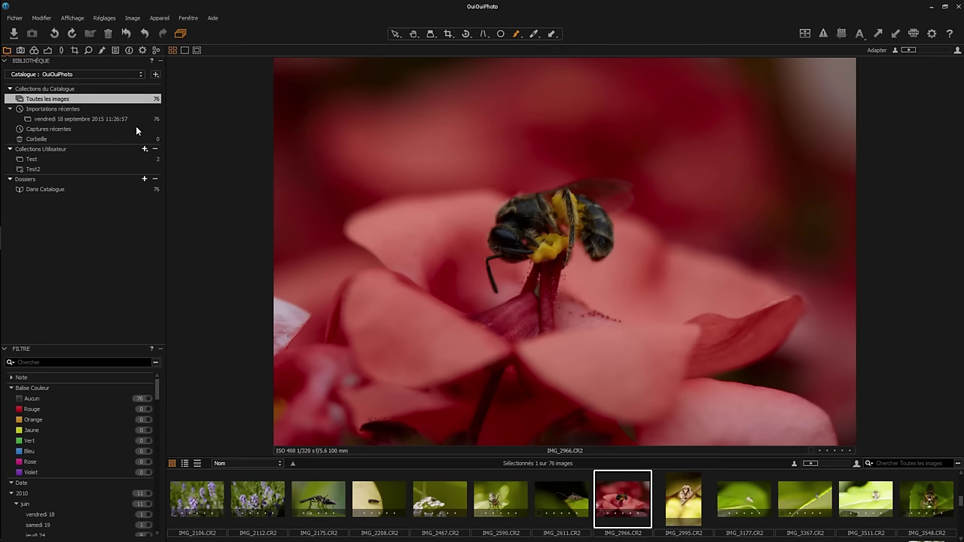
click(20, 50)
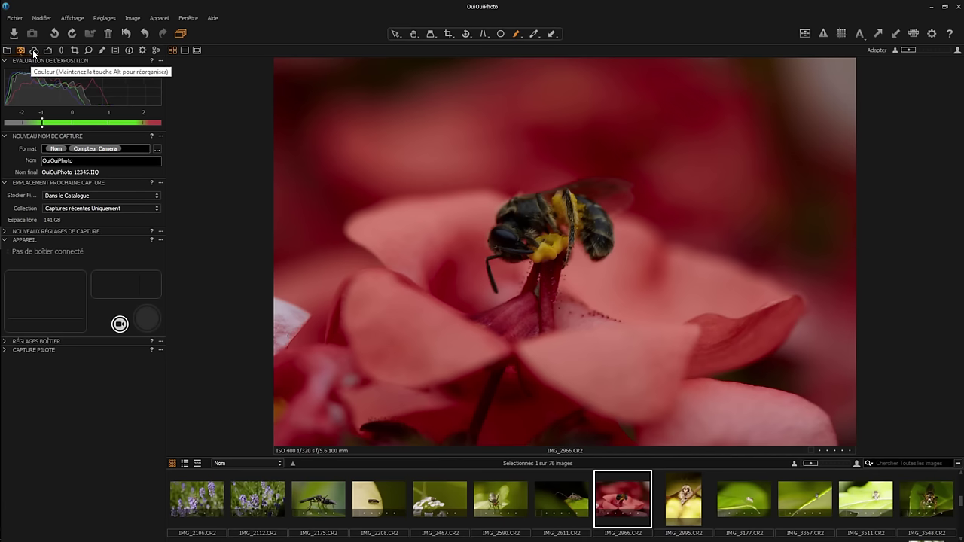
Pick a white balance from a spot on IMG_2966, then undo back to the shot setting.
click(34, 50)
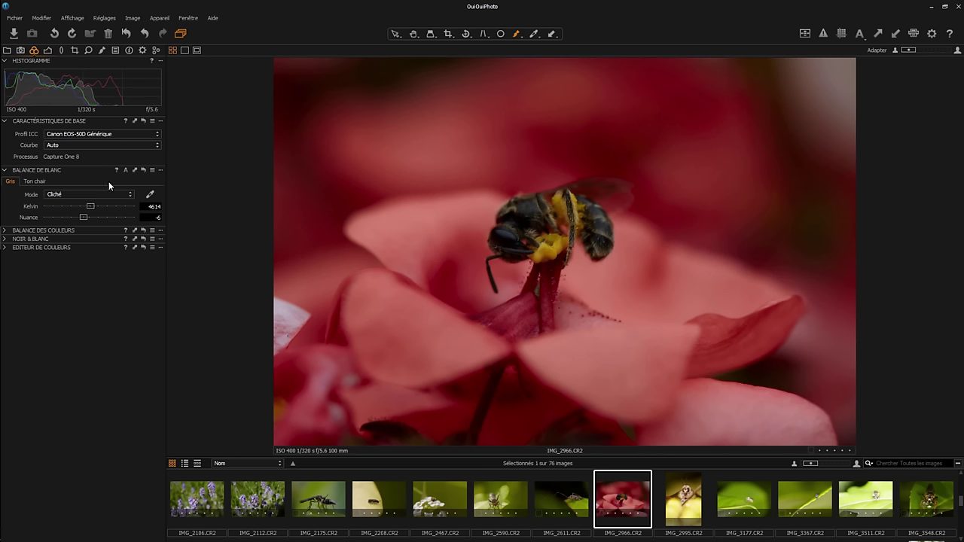
click(150, 194)
click(399, 223)
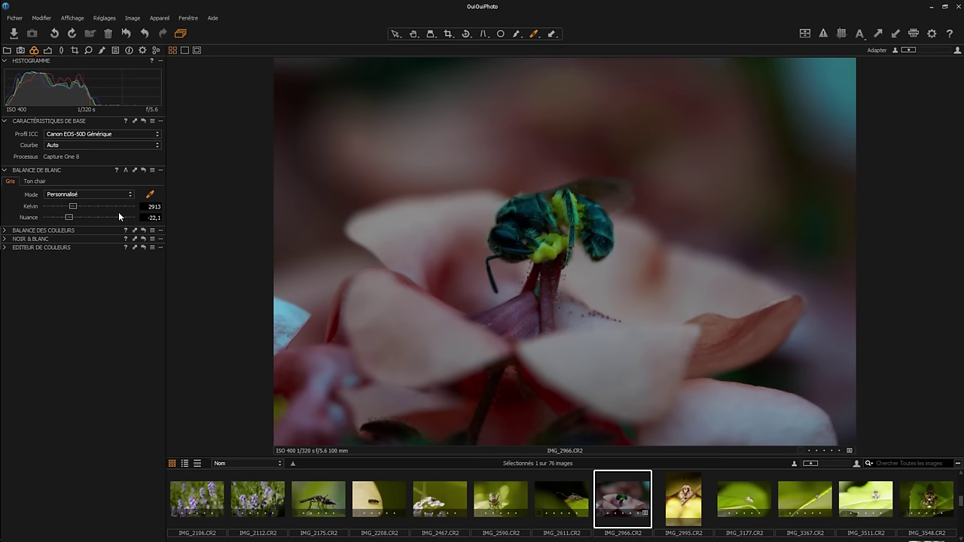
key(ctrl+z)
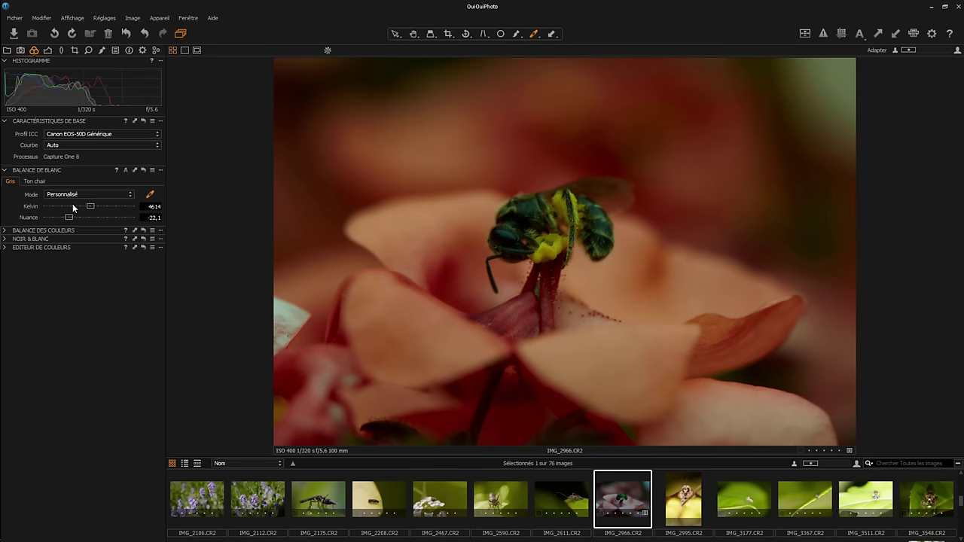
key(ctrl+z)
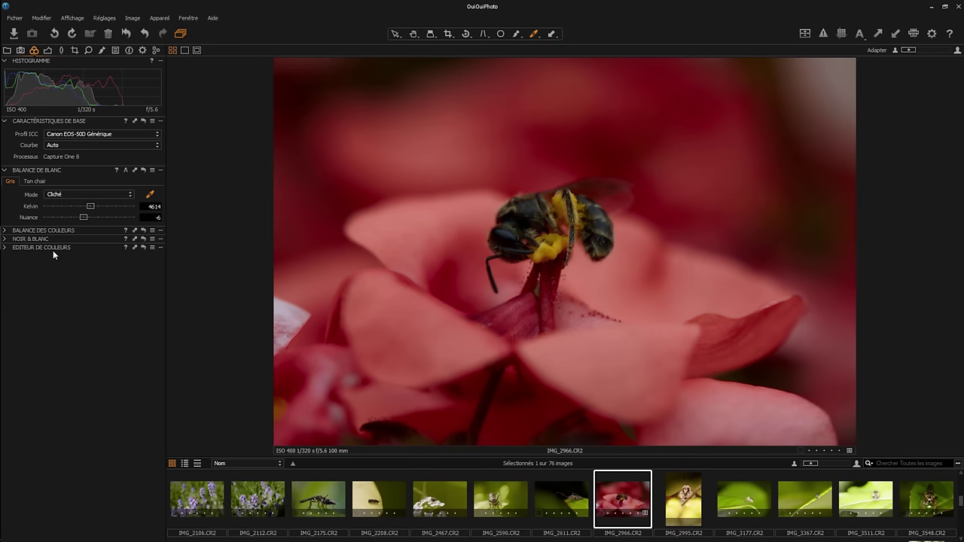
Expand the black-and-white, colour balance and colour editor sections, then show the Exposure tools.
click(5, 240)
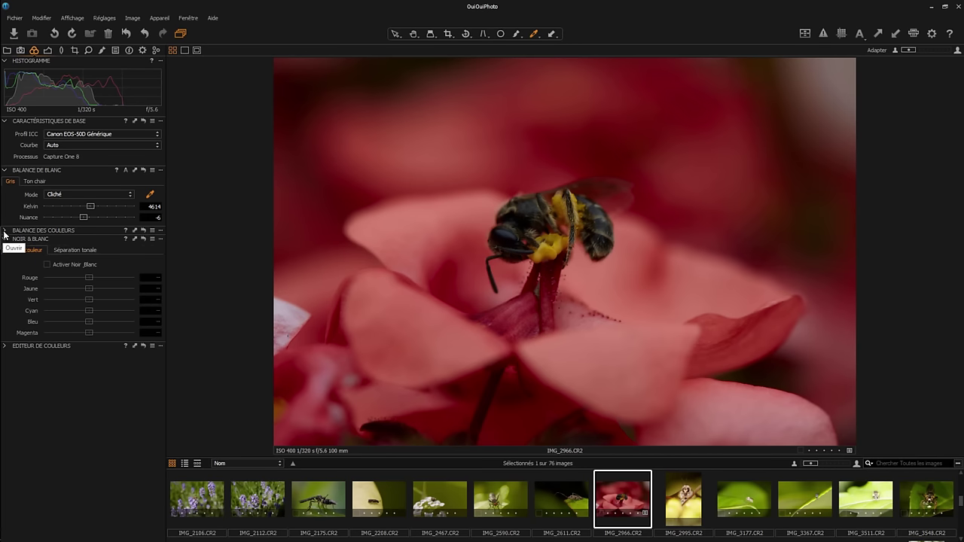
click(5, 231)
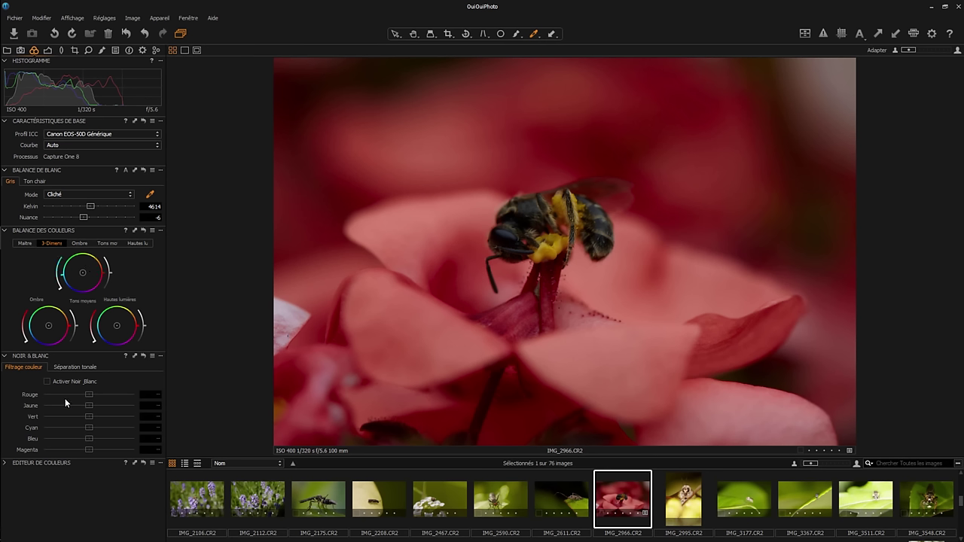
click(6, 463)
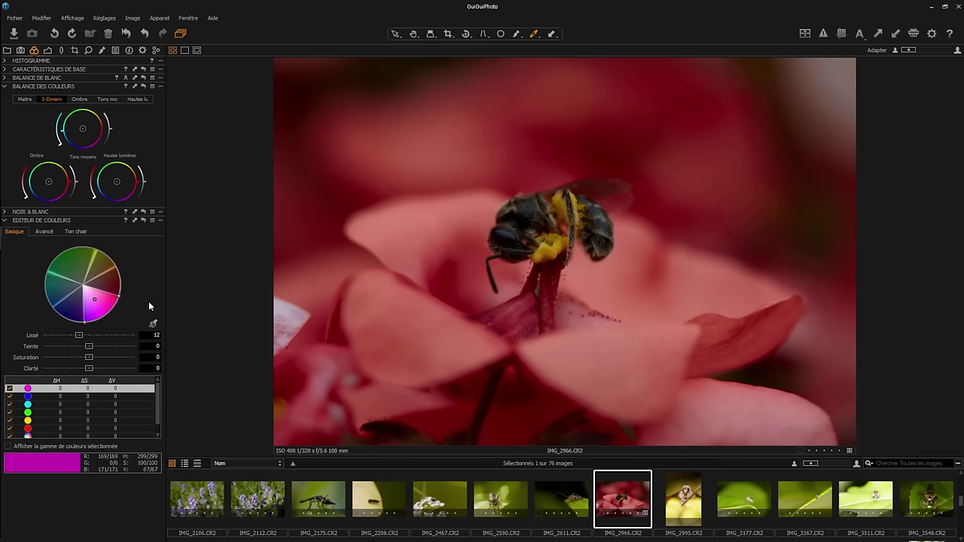
click(48, 50)
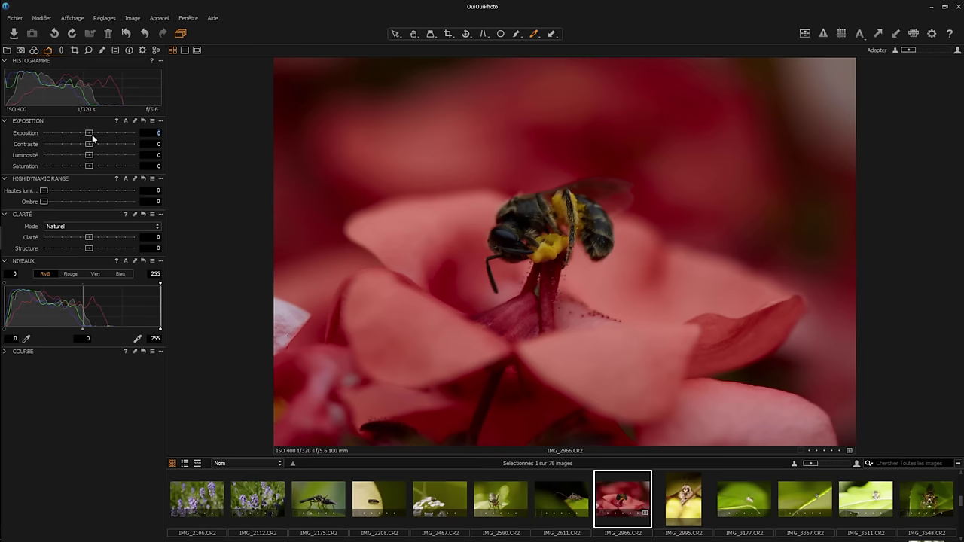
Raise IMG_2966's exposure to 0.89 and set Clarté Structure to 28.
drag(92, 135, 100, 135)
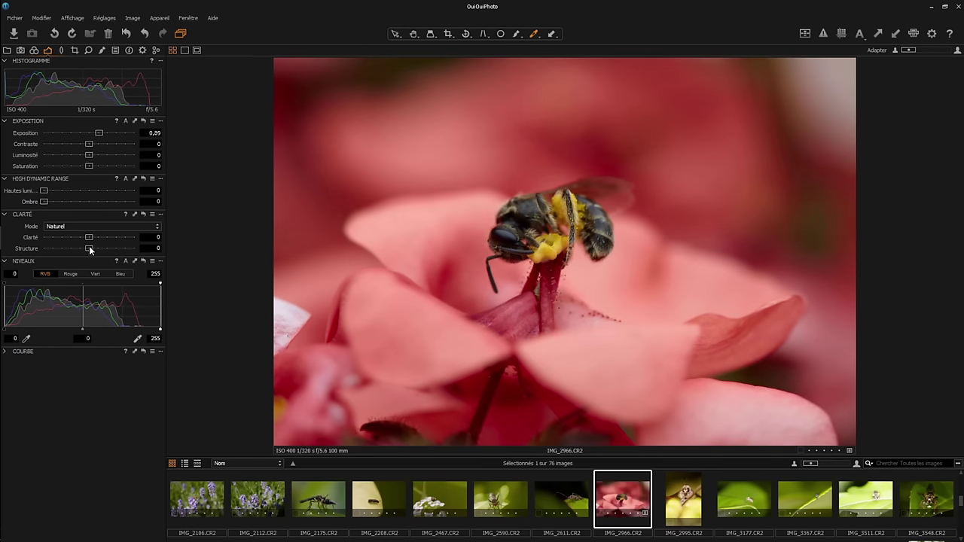
drag(105, 247, 106, 248)
drag(105, 249, 102, 256)
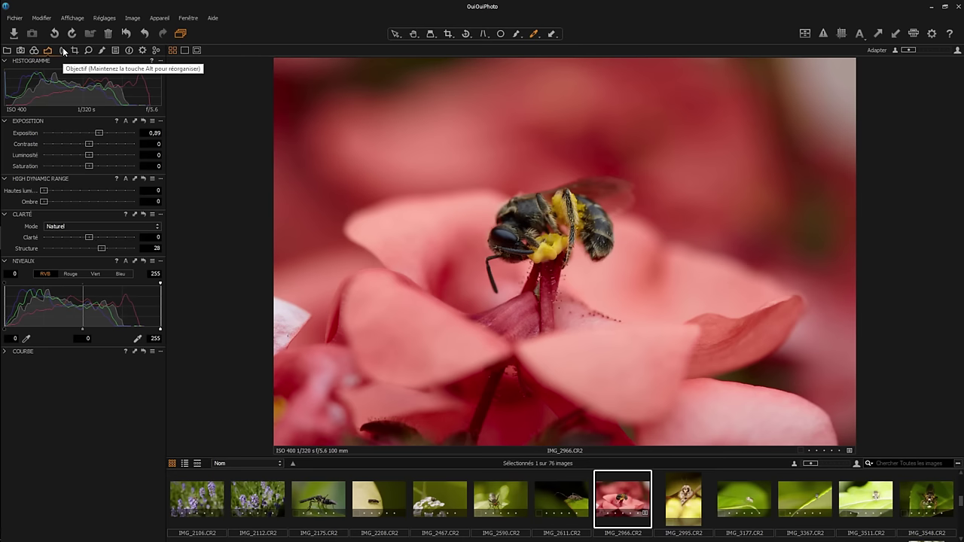
Try rotating the bee photo about 17°, then reset its angle to 0°.
click(62, 50)
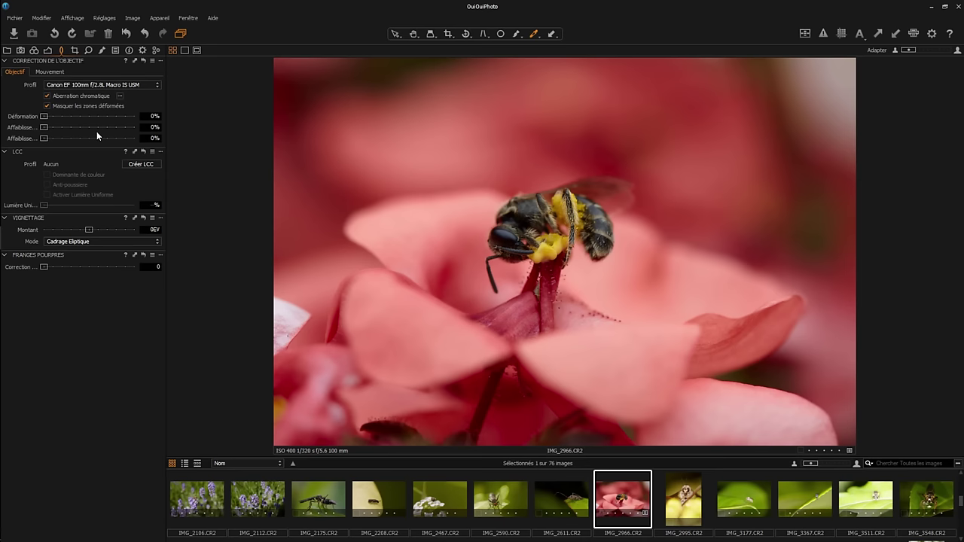
click(75, 51)
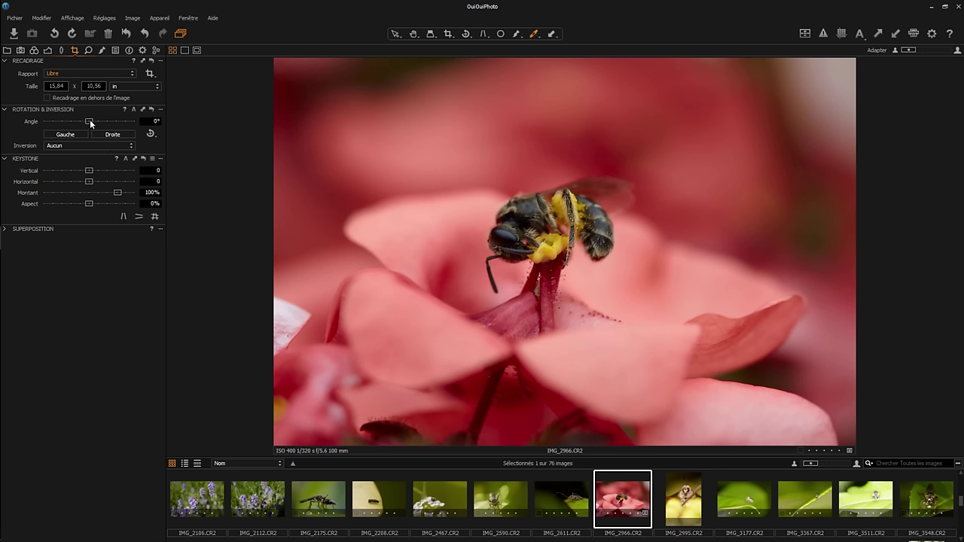
mouse_move(90, 119)
mouse_down()
mouse_move(70, 120)
mouse_move(108, 121)
mouse_up()
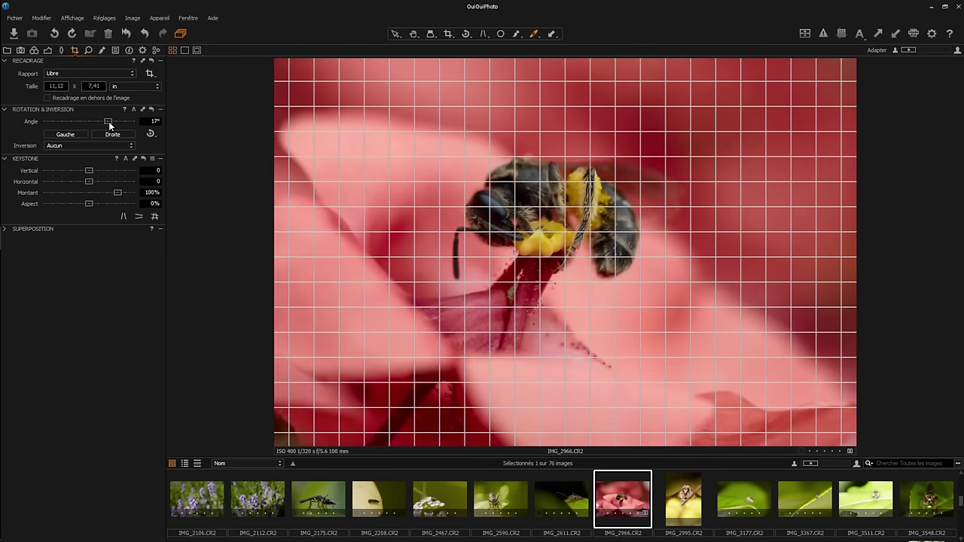
double_click(97, 122)
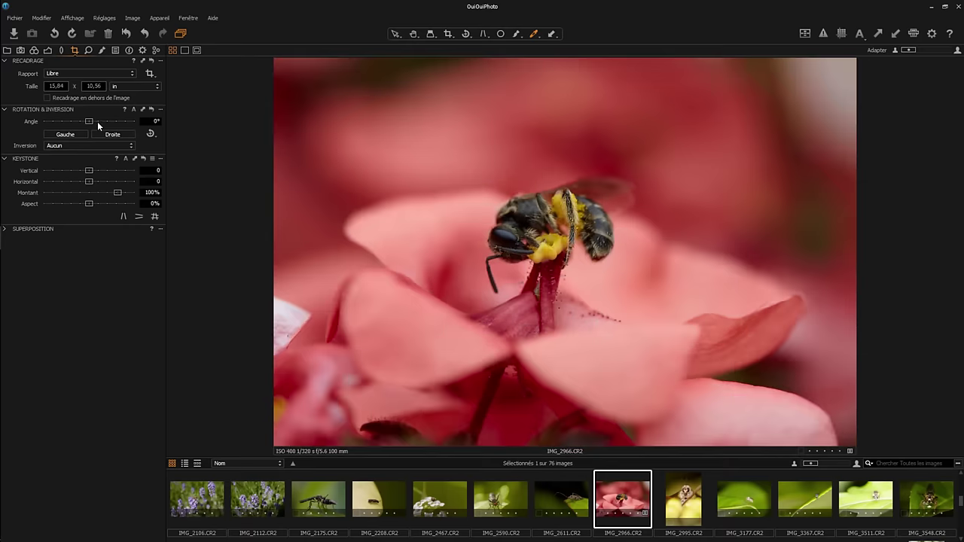
Apply and remove a vertical keystone correction, expand Superposition, and show the Details tools.
mouse_move(89, 171)
mouse_down()
mouse_move(74, 171)
mouse_move(109, 167)
mouse_move(95, 167)
mouse_up()
double_click(95, 167)
click(5, 230)
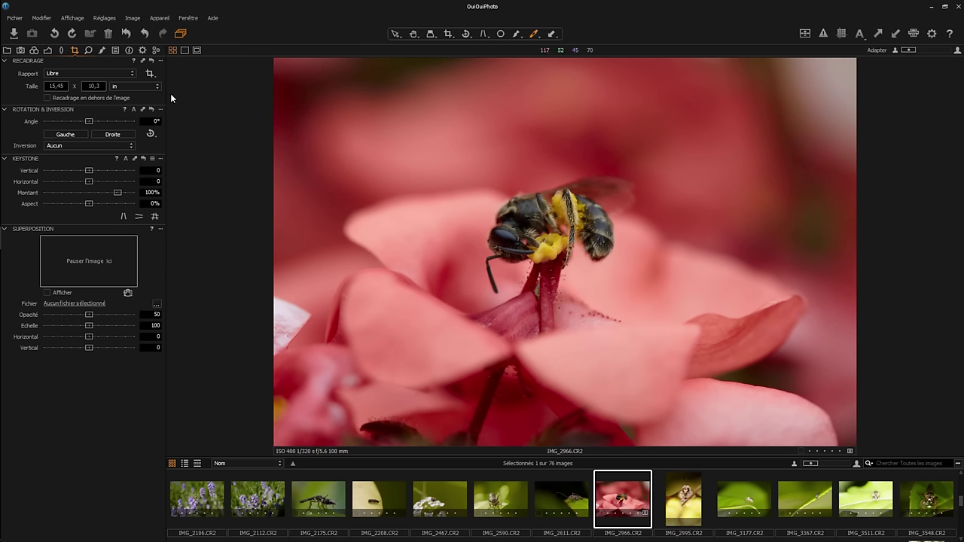
click(89, 49)
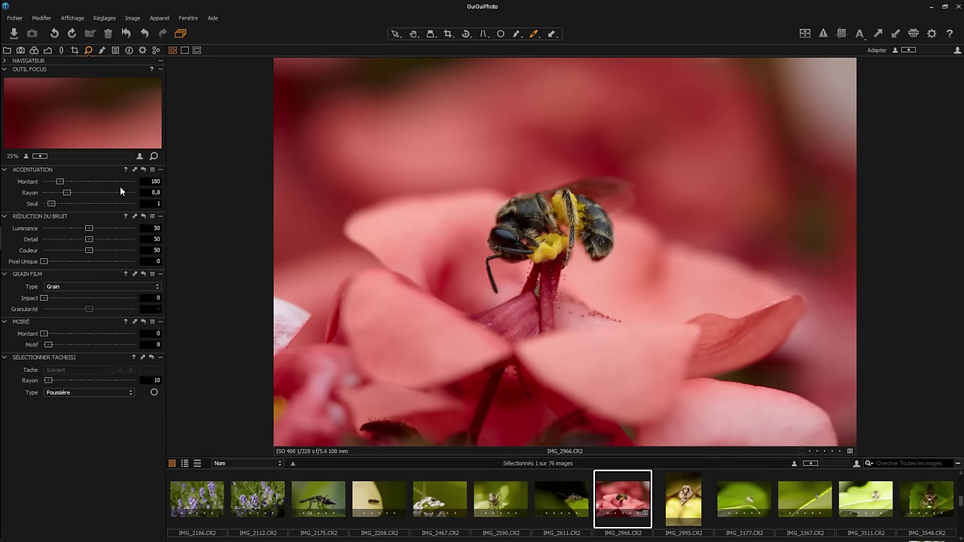
Zoom the bee to 100% and raise the sharpening amount from 180 to 350.
click(414, 34)
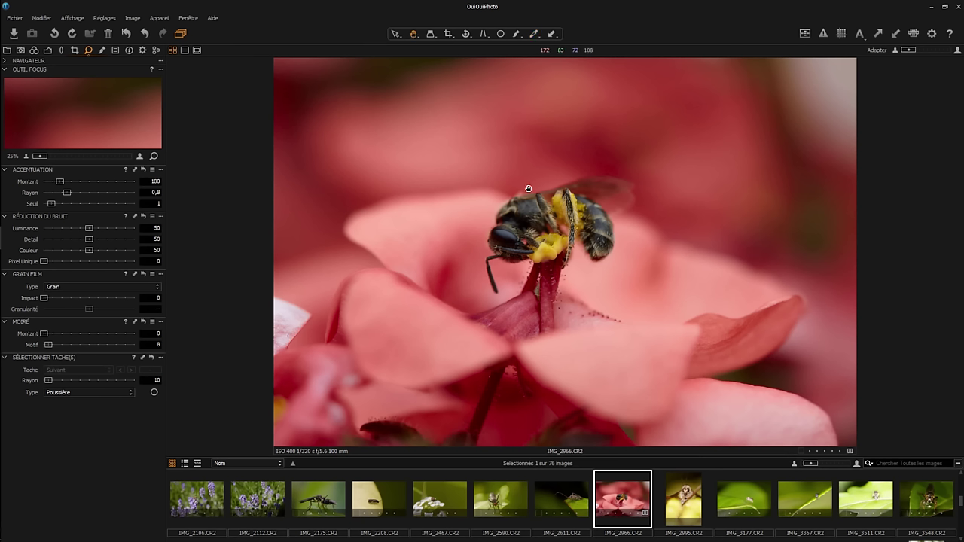
double_click(534, 236)
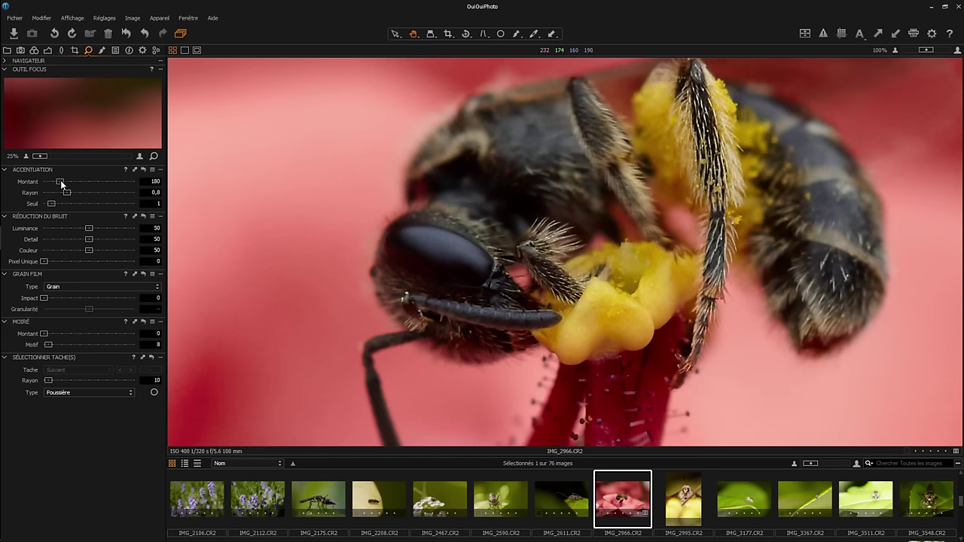
drag(61, 183, 90, 189)
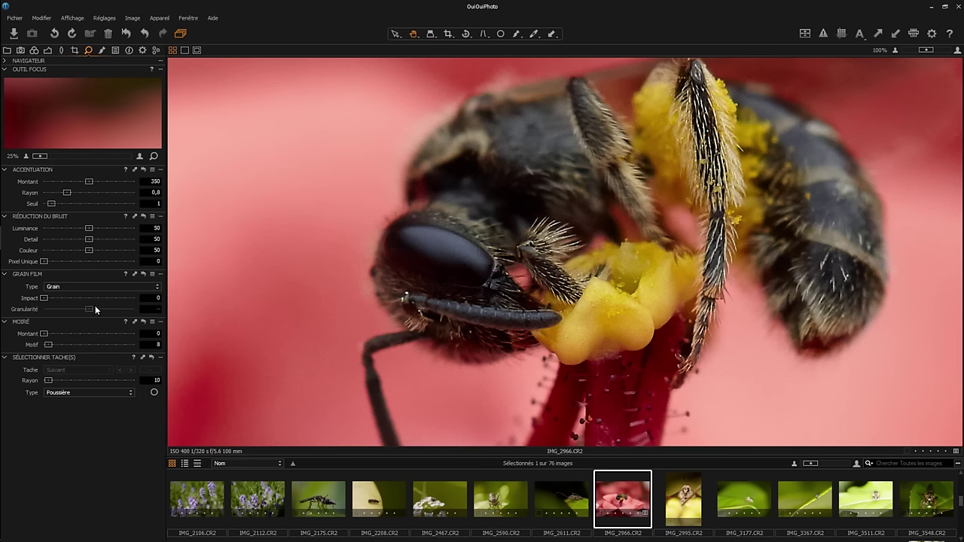
click(103, 51)
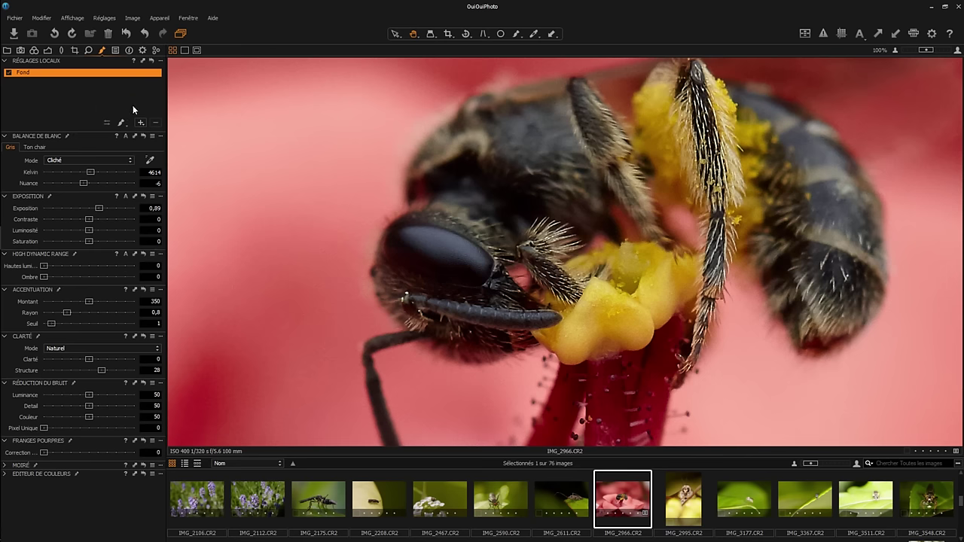
Create layer Calque 1, brush its mask over the bee's head, and reset exposure to 0.
click(142, 123)
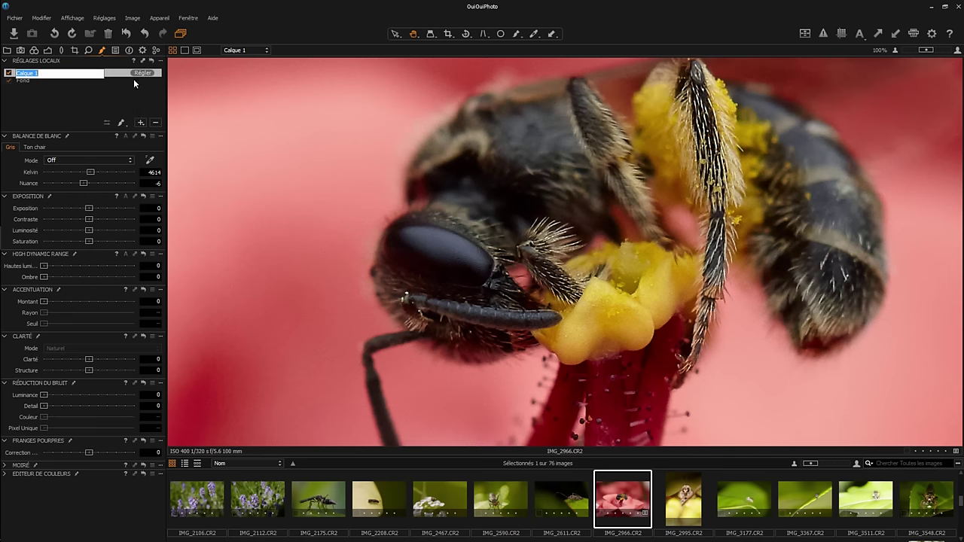
key(Return)
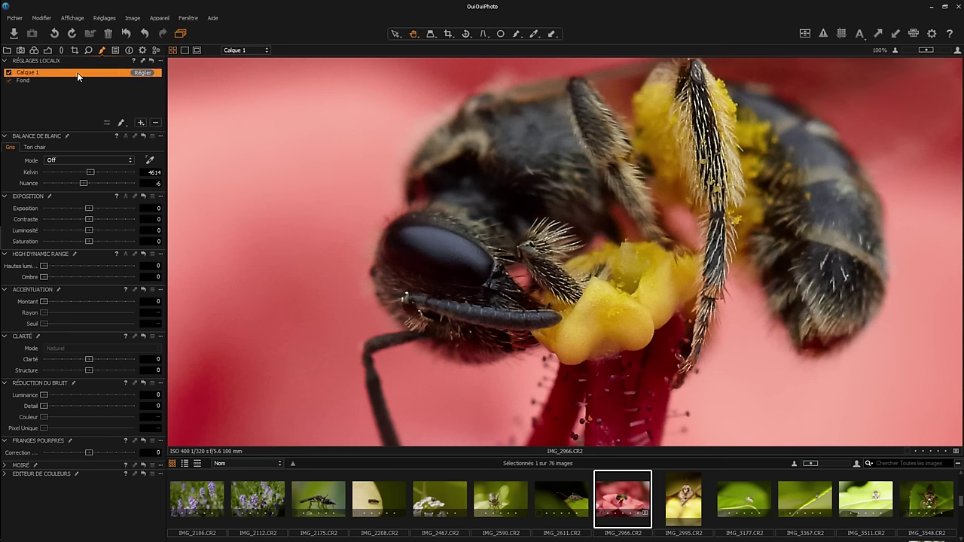
click(516, 34)
mouse_move(538, 166)
mouse_down()
mouse_move(531, 280)
mouse_move(452, 291)
mouse_move(404, 223)
mouse_move(439, 315)
mouse_move(508, 327)
mouse_move(534, 305)
mouse_move(478, 267)
mouse_move(547, 113)
mouse_move(452, 161)
mouse_move(430, 198)
mouse_move(457, 204)
mouse_move(513, 268)
mouse_up()
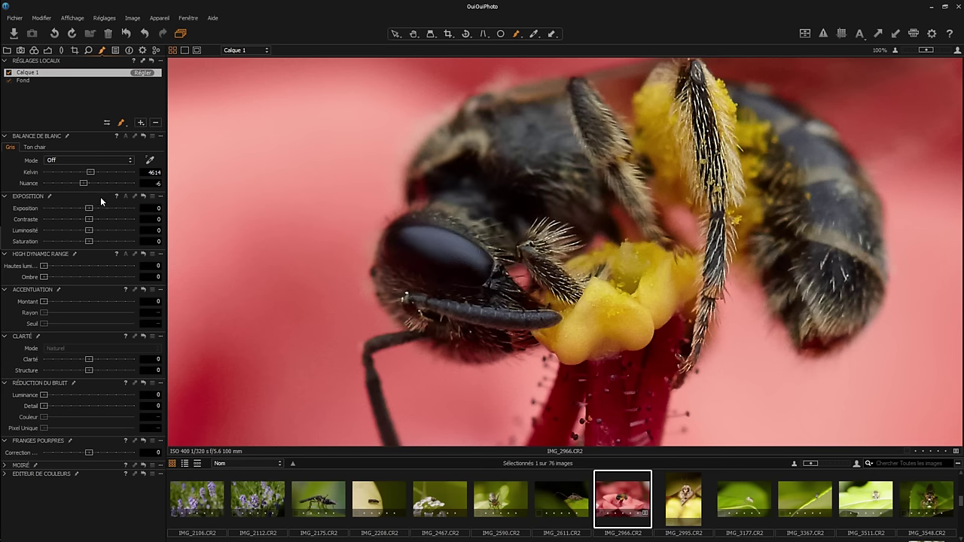
mouse_move(89, 208)
mouse_down()
mouse_move(119, 204)
mouse_move(72, 212)
mouse_move(109, 212)
mouse_up()
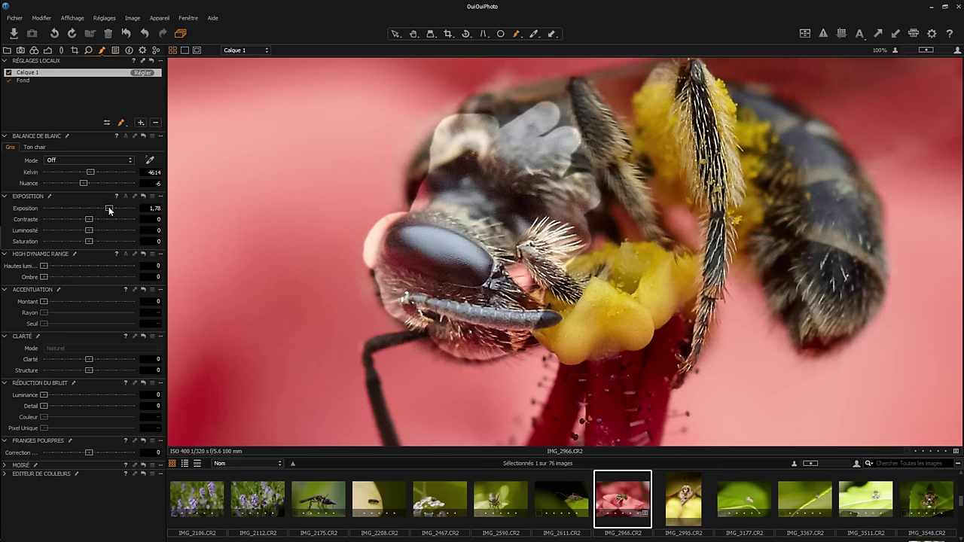
double_click(107, 207)
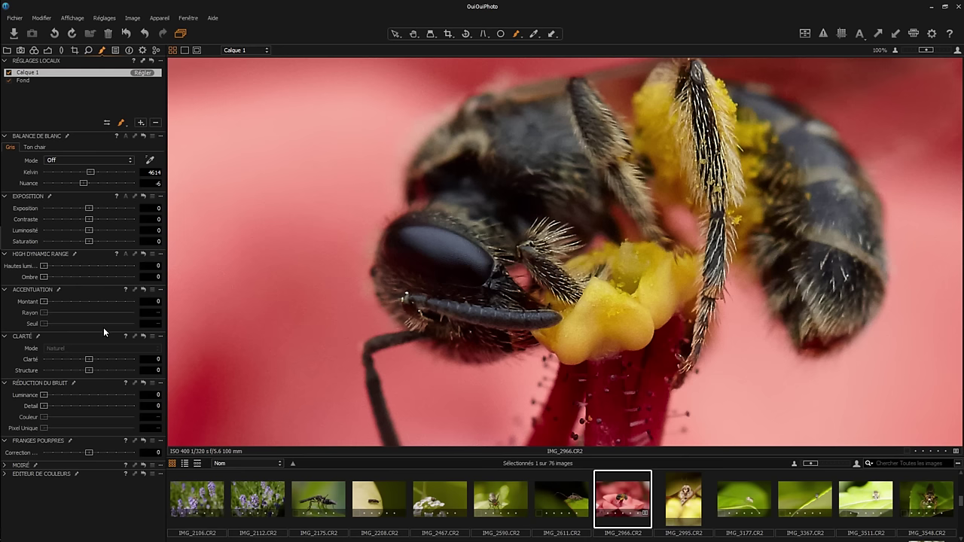
Zoom in and place two spot-removal circles on the bee's eye, shifting the second right.
click(500, 33)
scroll(419, 232, up, 3)
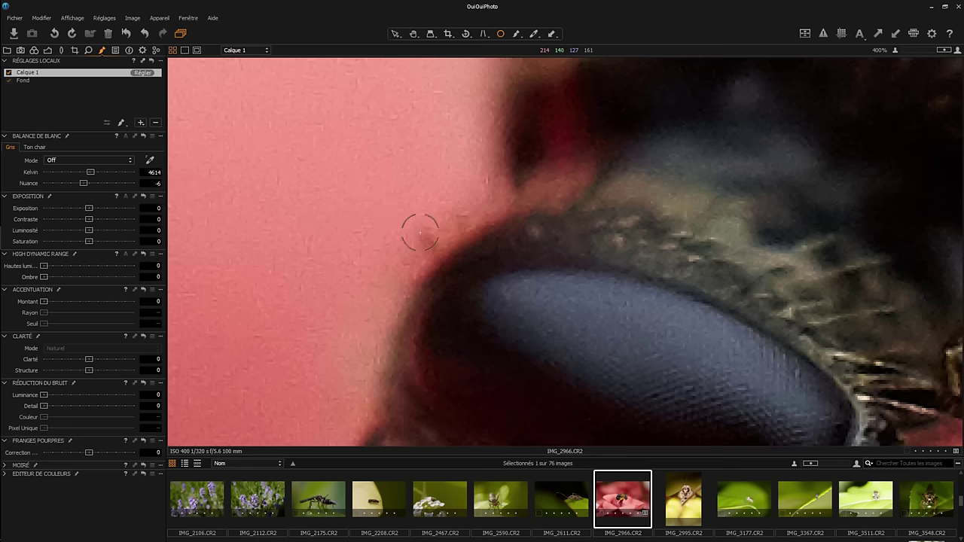
click(500, 306)
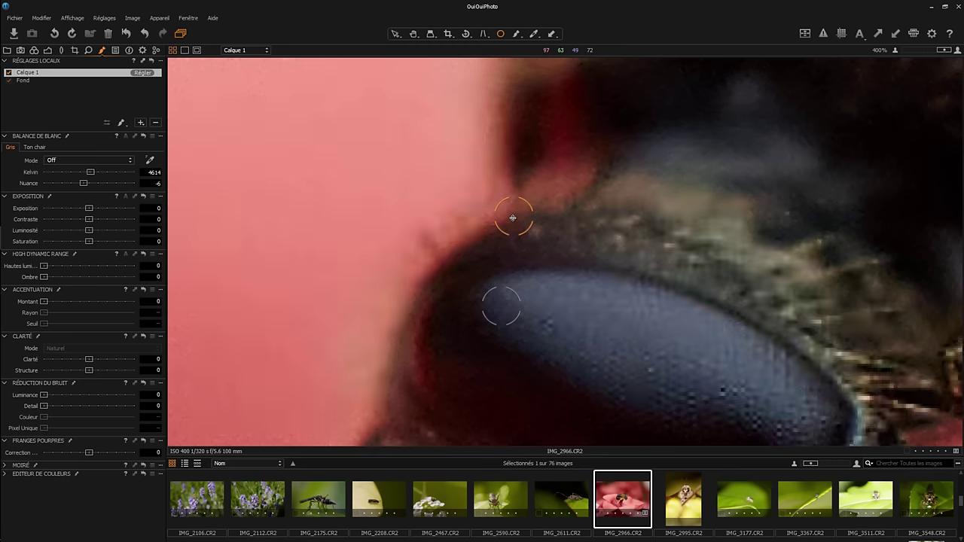
click(449, 223)
drag(479, 225, 529, 224)
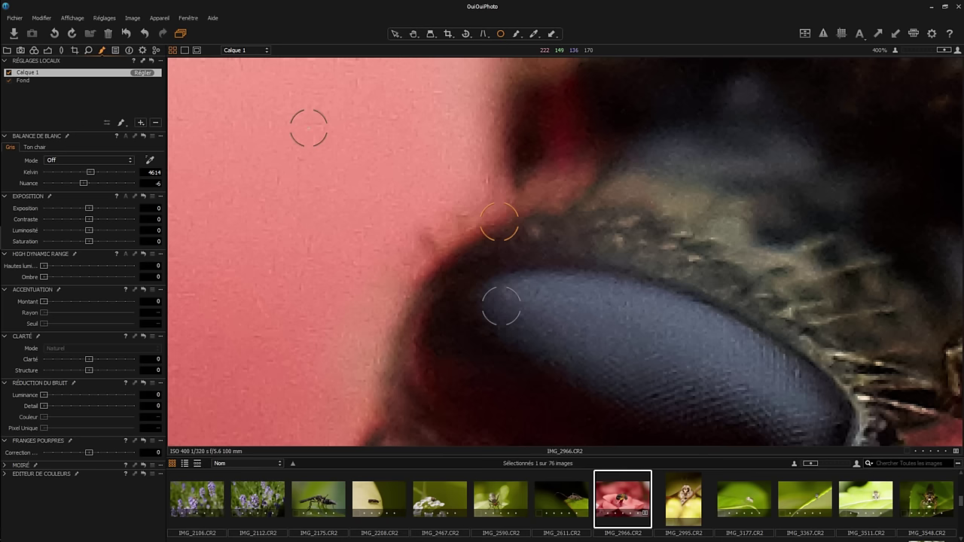
click(114, 51)
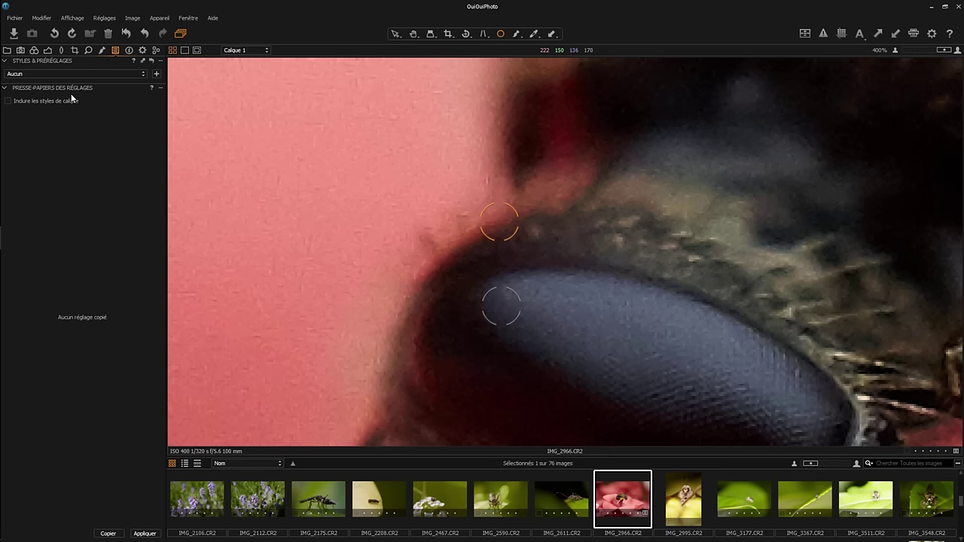
Review the Save Style checklist and close the dialog without saving a style.
click(156, 75)
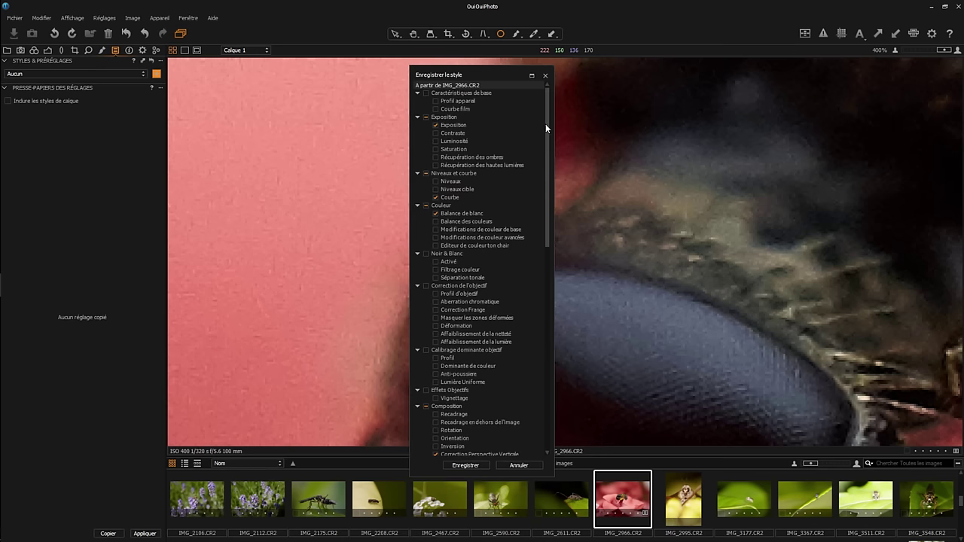
mouse_move(547, 123)
mouse_down()
mouse_move(557, 223)
mouse_move(559, 145)
mouse_move(550, 137)
mouse_up()
mouse_move(546, 218)
mouse_down()
mouse_move(558, 410)
mouse_move(555, 204)
mouse_up()
click(545, 75)
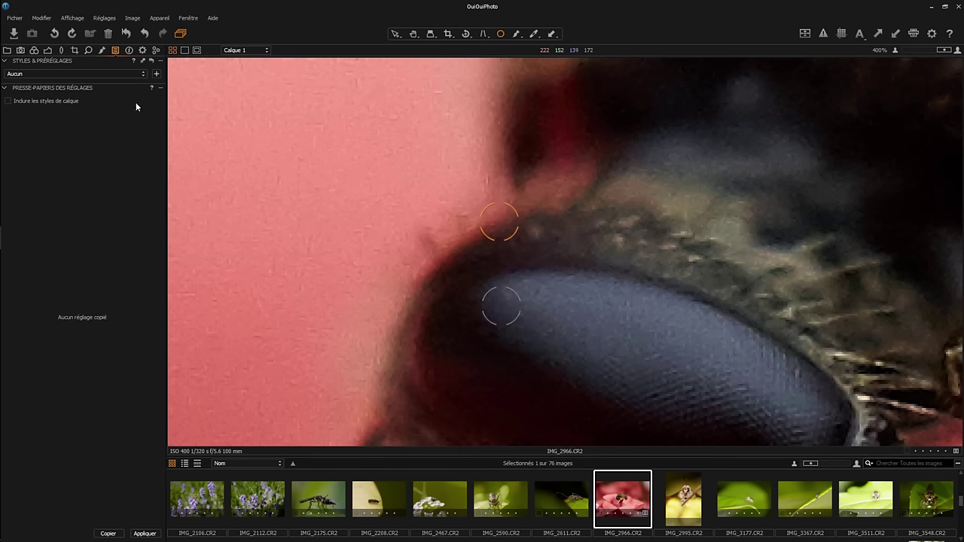
click(129, 49)
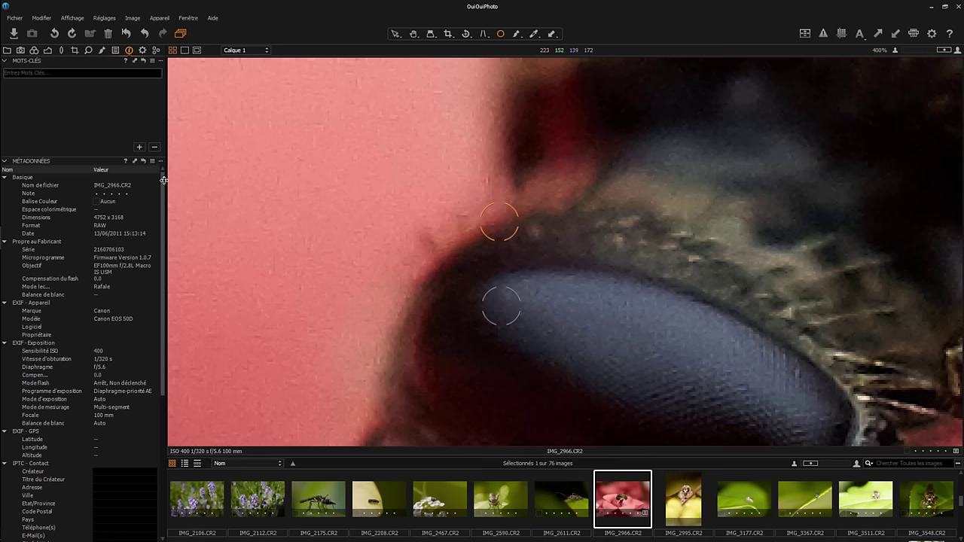
Browse the Keywords and Metadata panels, expanding and collapsing the category field.
mouse_move(163, 190)
mouse_down()
mouse_move(180, 258)
mouse_move(178, 313)
mouse_move(161, 317)
mouse_up()
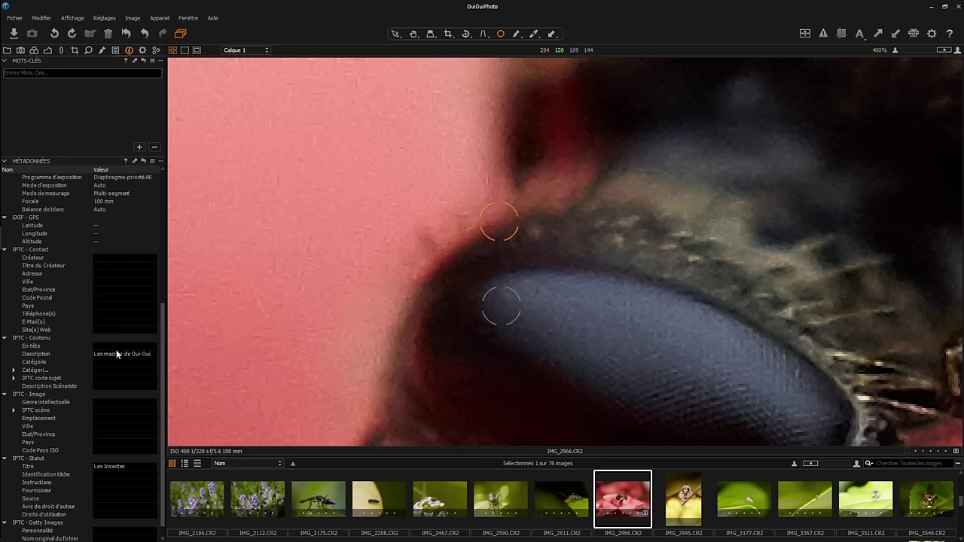
click(14, 369)
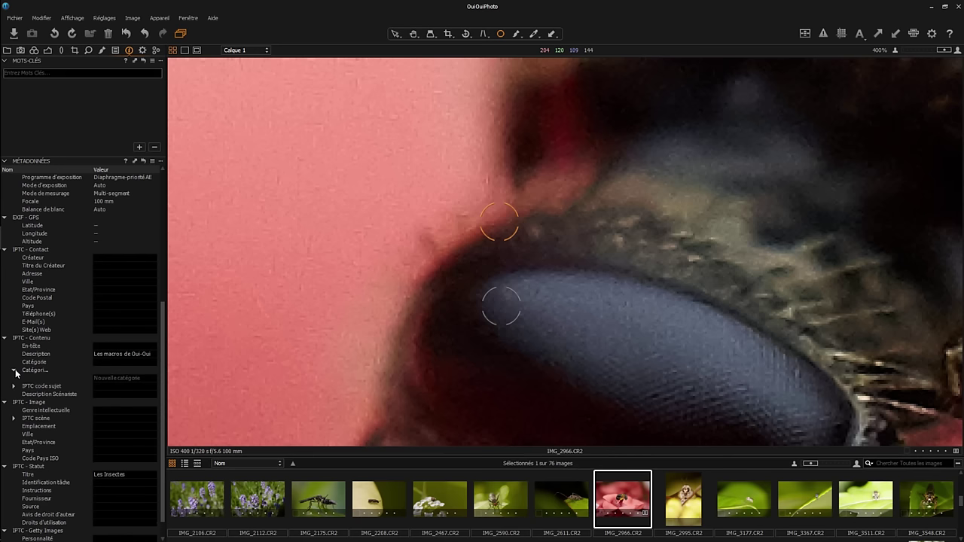
click(14, 369)
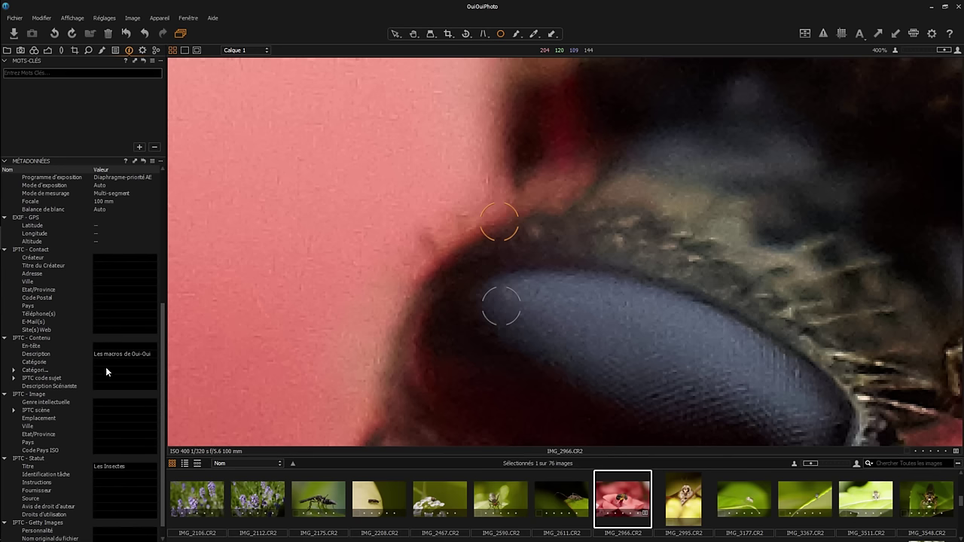
scroll(112, 350, down, 1)
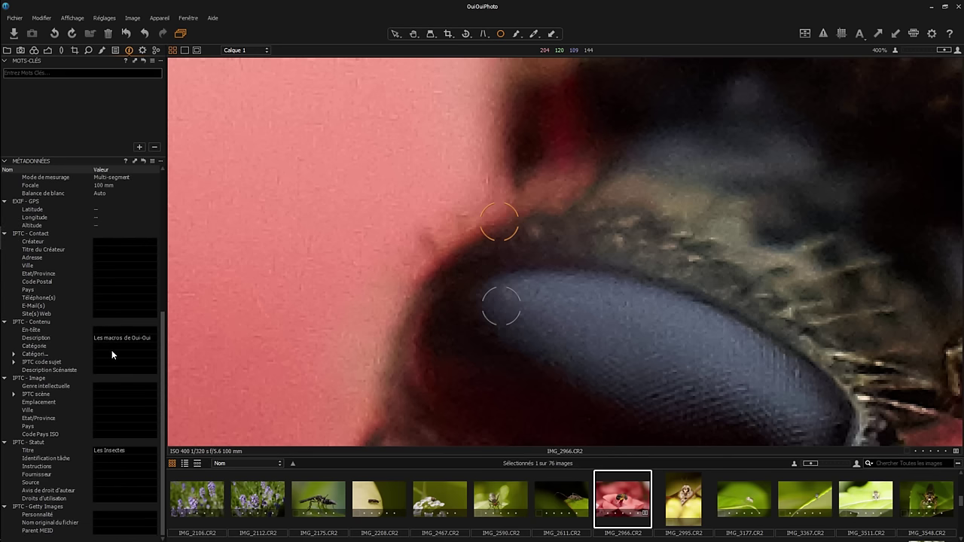
scroll(111, 352, up, 1)
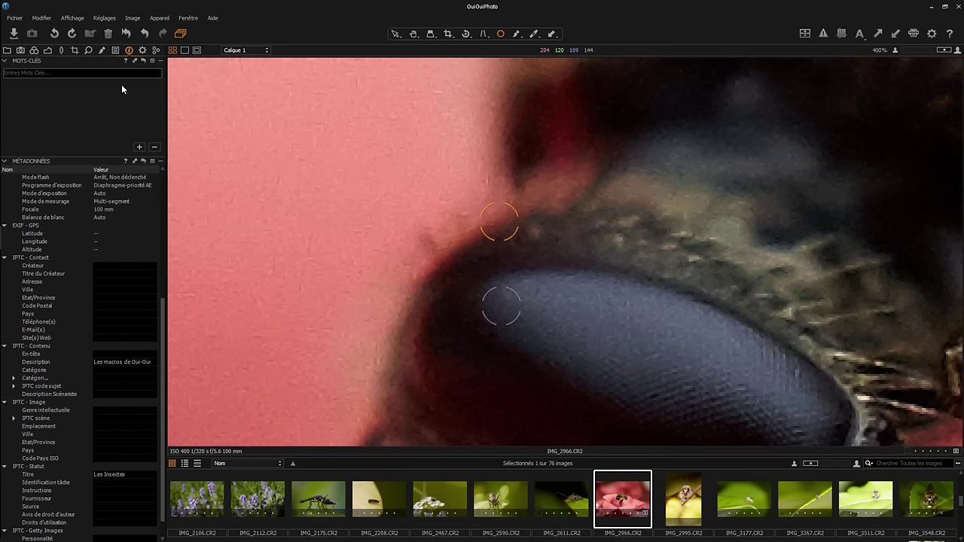
Add the keywords insecte and rouge to IMG_2966.
text(insec)
text(te)
key(Return)
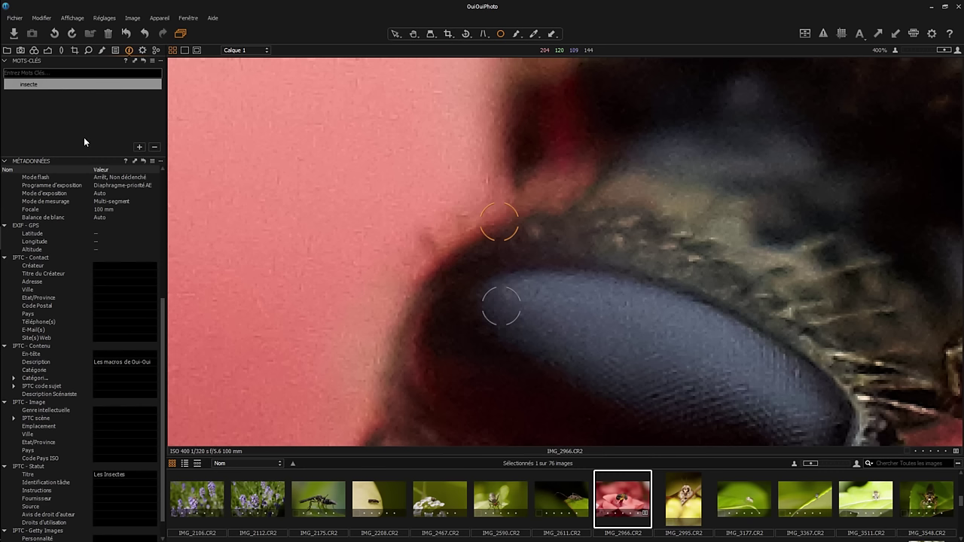
click(45, 73)
text(rou)
text(ge)
key(Return)
click(366, 216)
Collapse the colour tag and date filters, then filter the catalogue by keyword rouge.
click(6, 50)
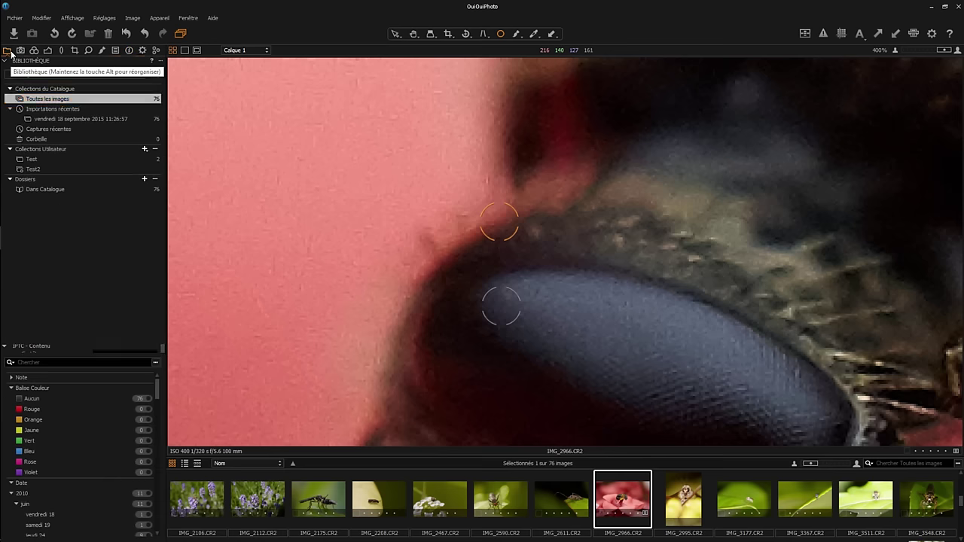
click(11, 387)
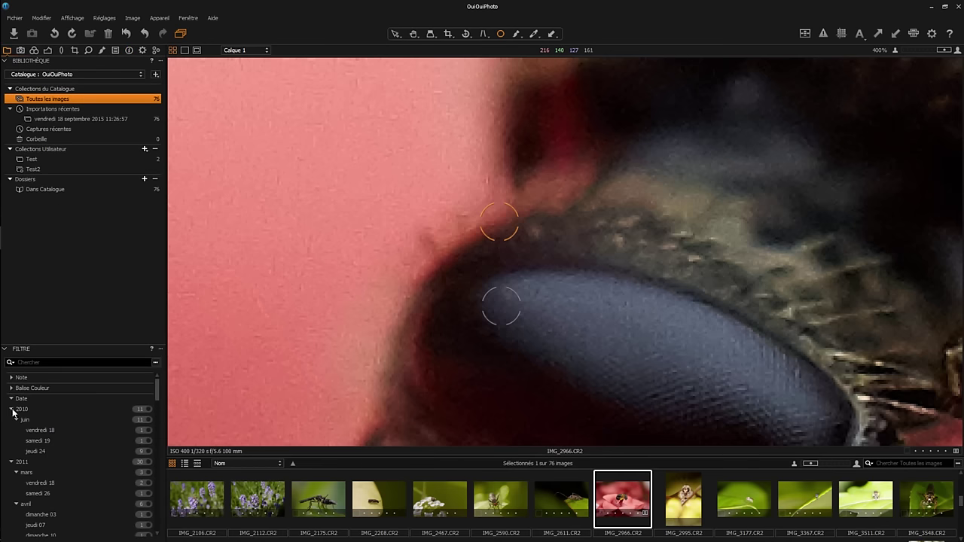
click(13, 409)
click(12, 399)
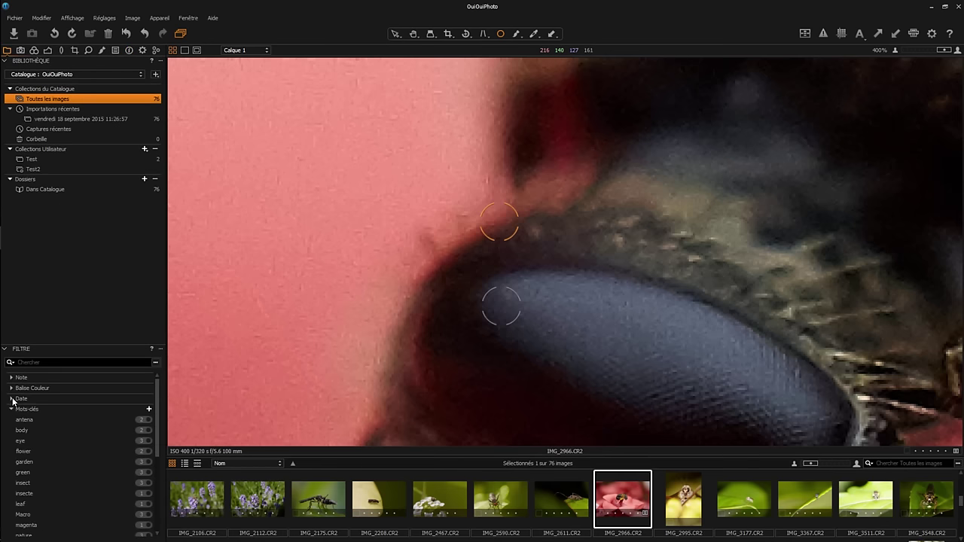
scroll(76, 436, down, 1)
scroll(75, 436, down, 1)
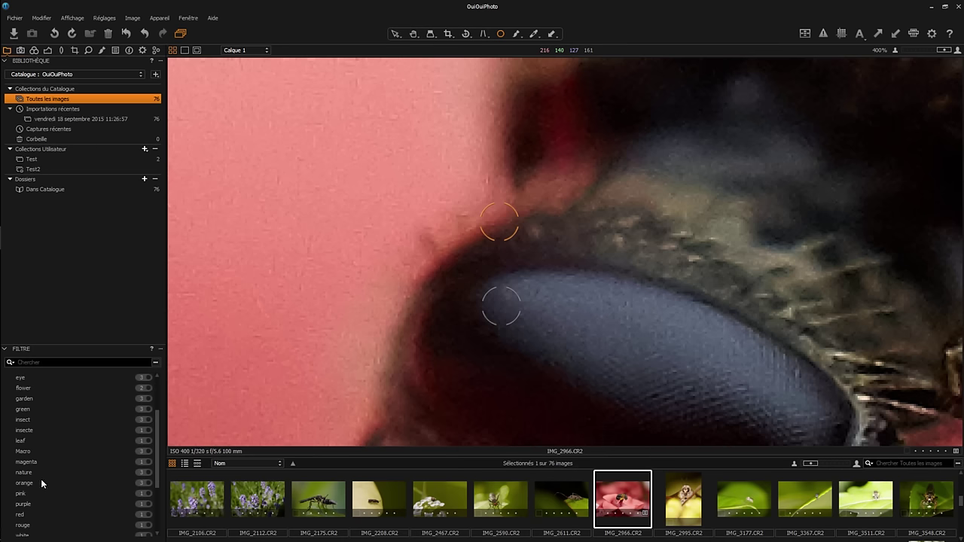
click(148, 525)
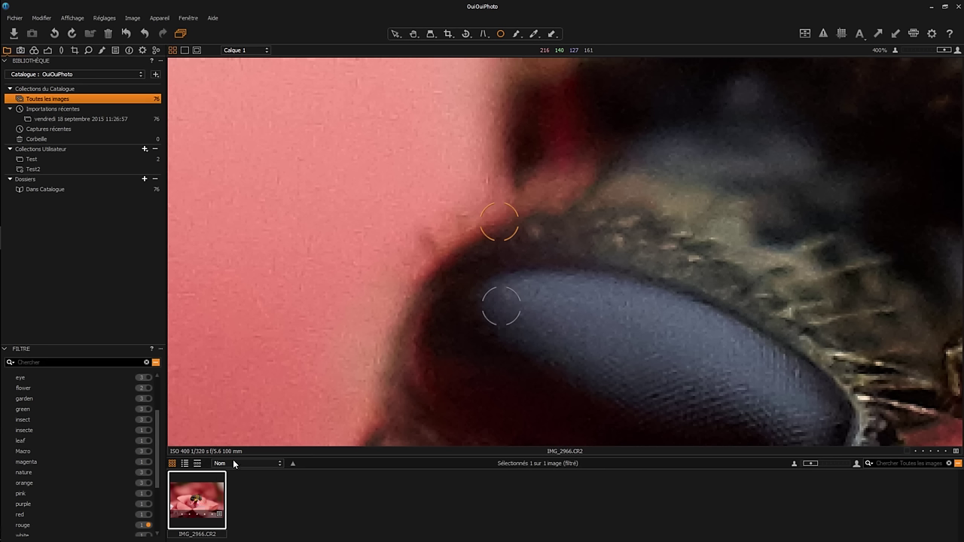
Enable the TIFF 8 Bit Full Size recipe and view JPEG 1280's Basique and Filigrane settings.
click(129, 50)
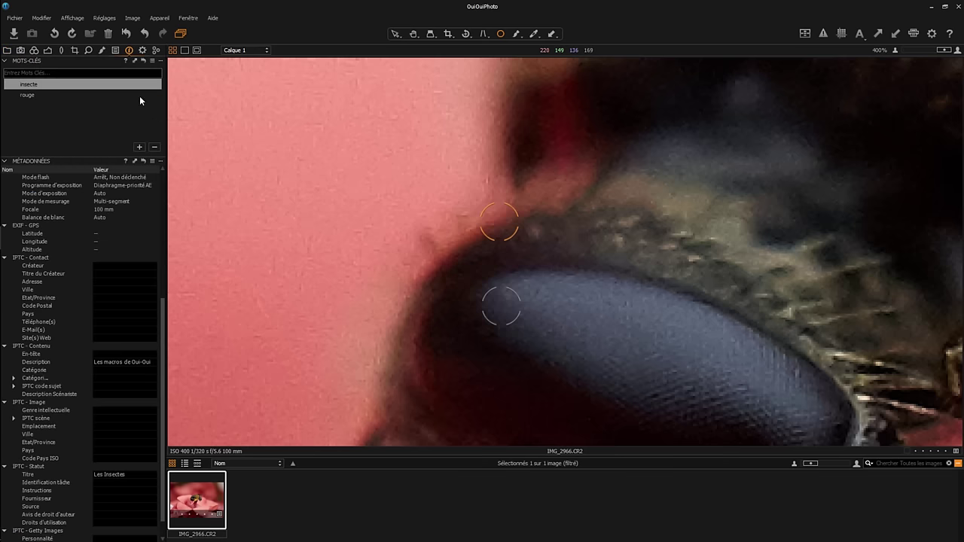
click(142, 50)
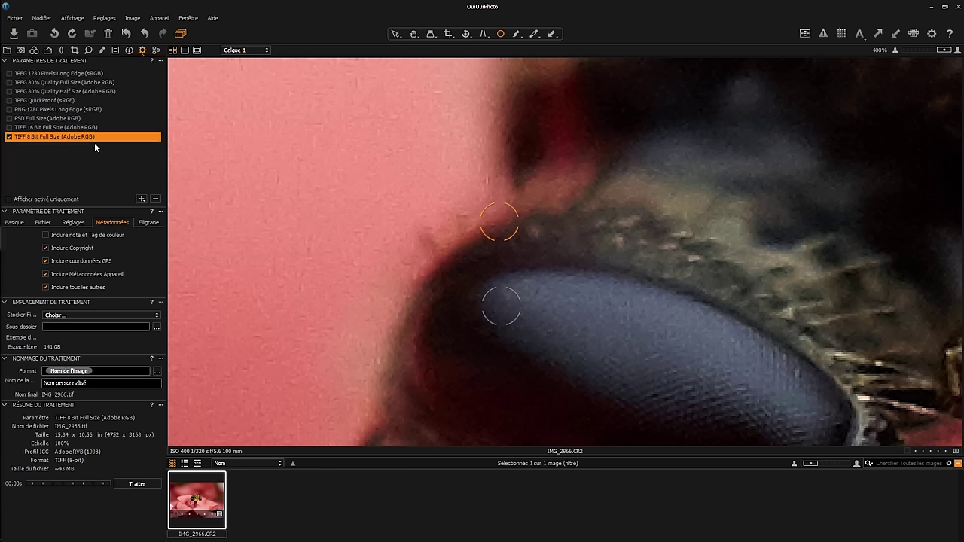
mouse_move(74, 137)
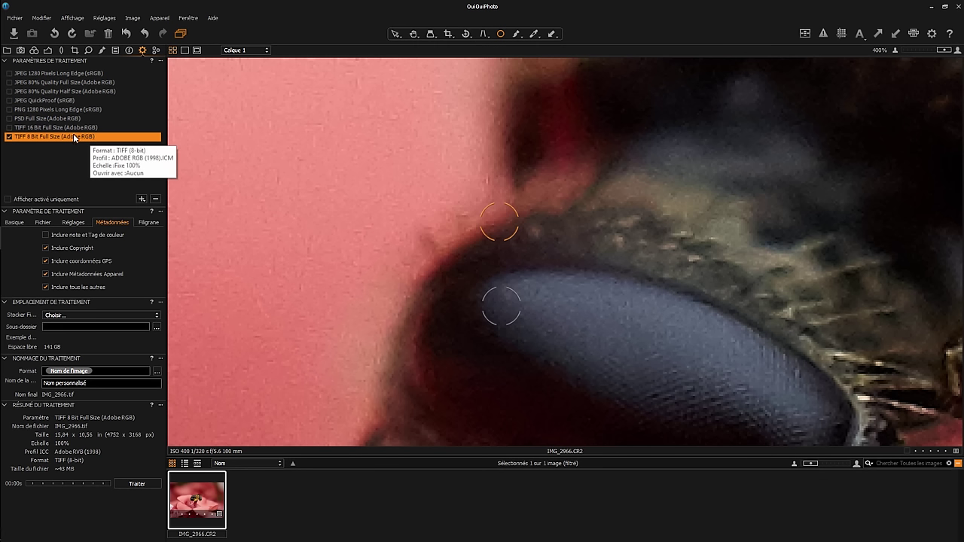
click(8, 137)
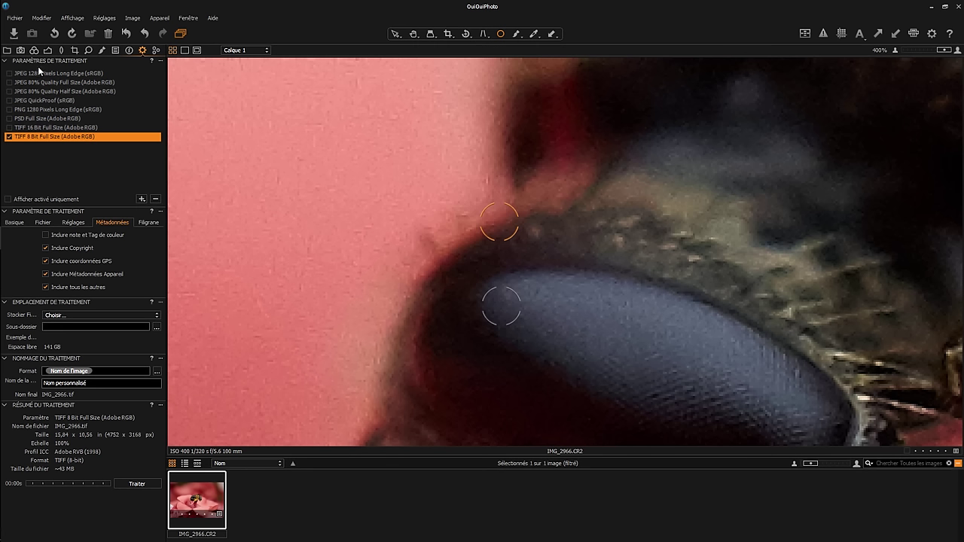
click(36, 73)
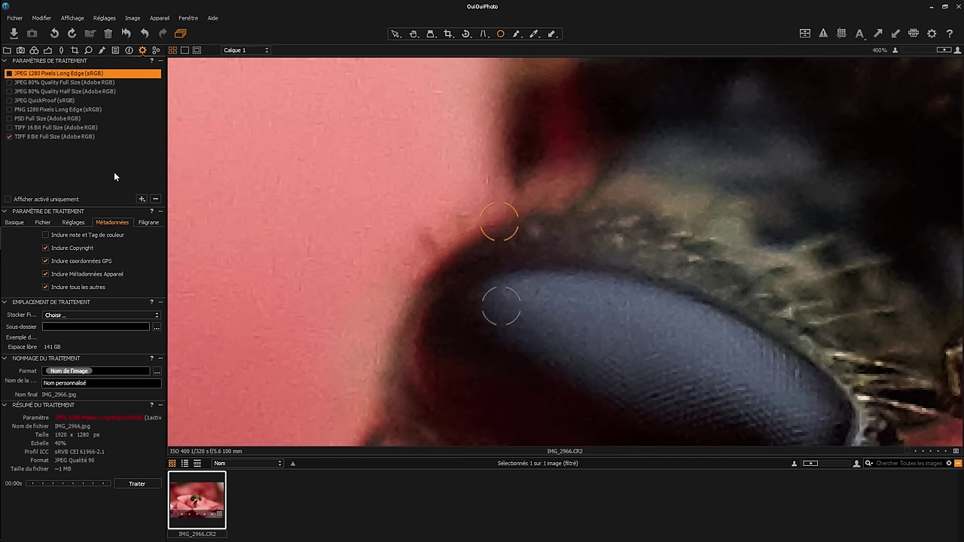
click(18, 223)
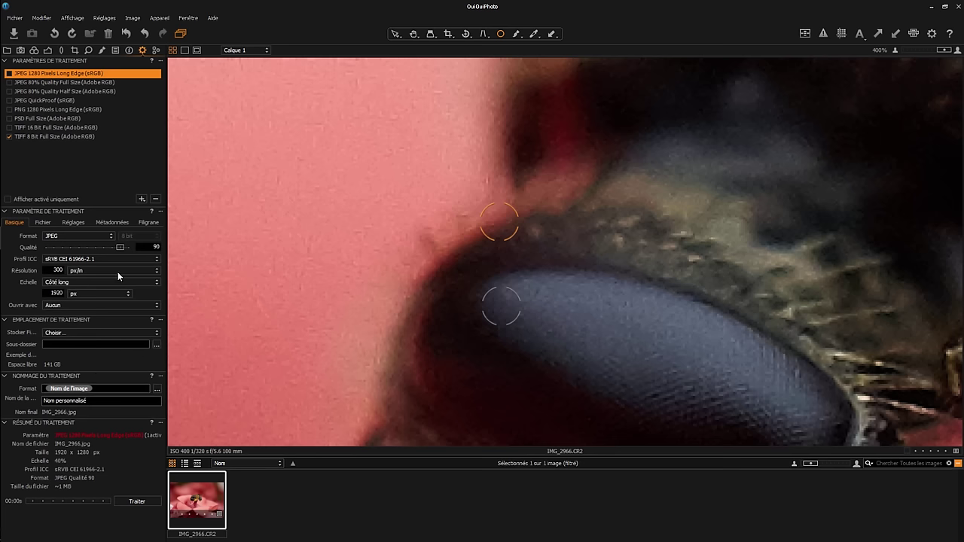
click(148, 223)
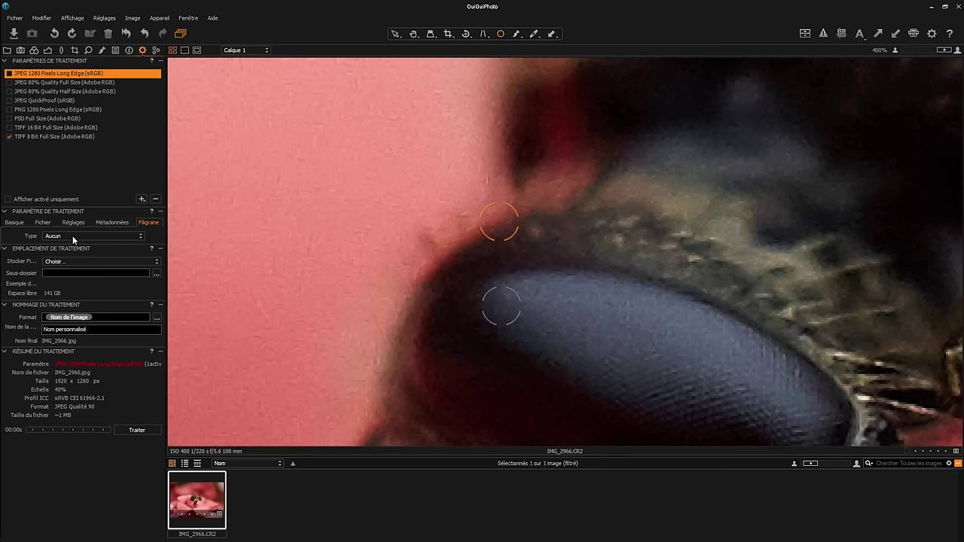
Set the watermark type to Texte and fit the whole photo in the preview.
click(117, 235)
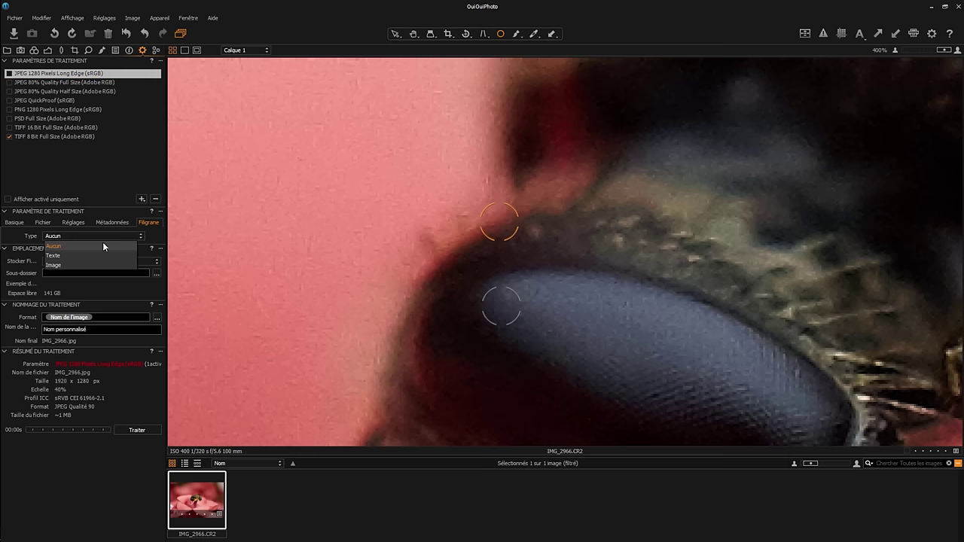
click(65, 256)
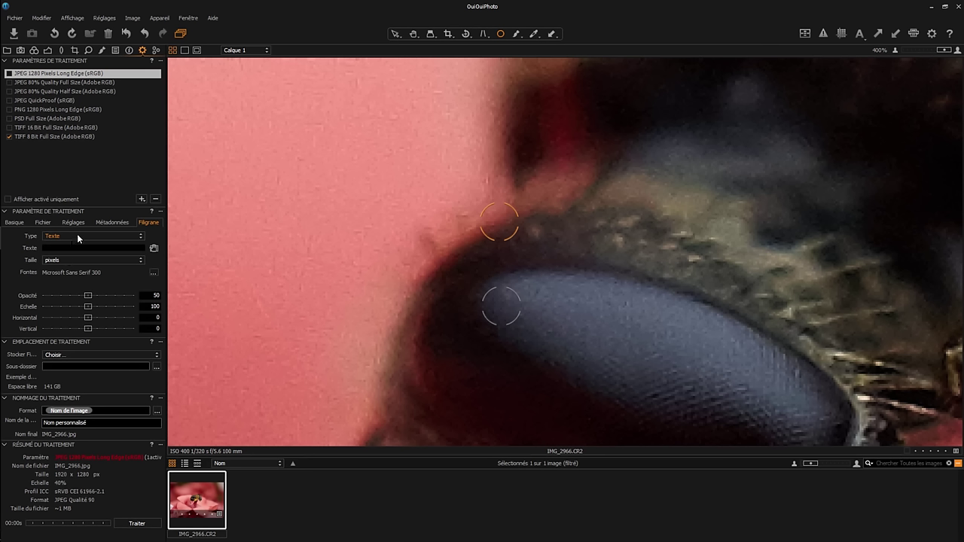
click(72, 247)
click(413, 34)
key(ctrl+alt+0)
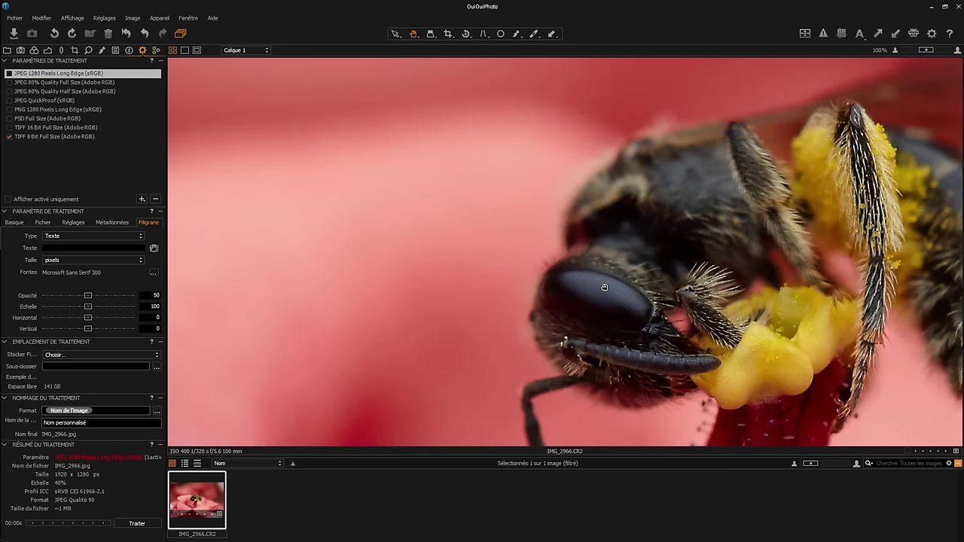
key(ctrl+0)
text(s)
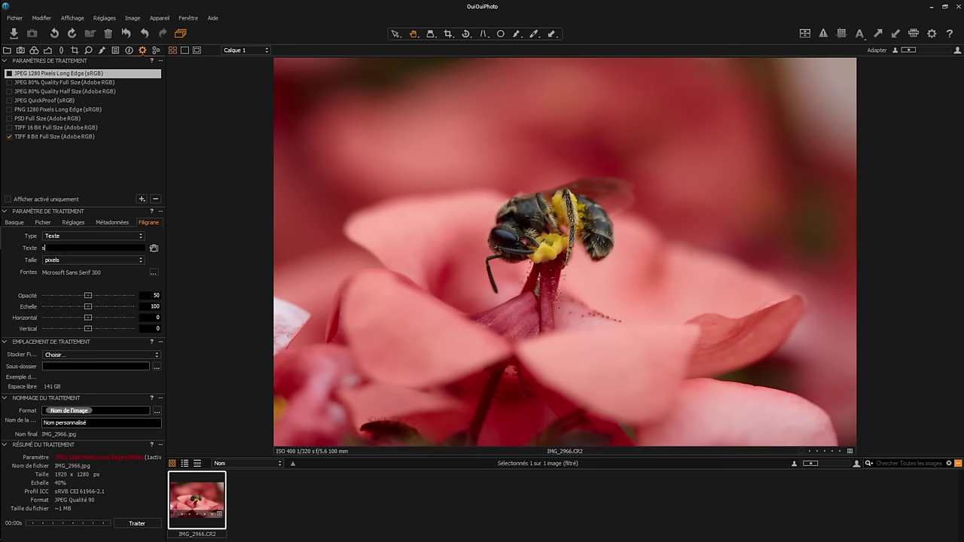
Enter the watermark text 'sdfdsfdss', then process the photo and dismiss the warning.
text(dfdsfdssdf)
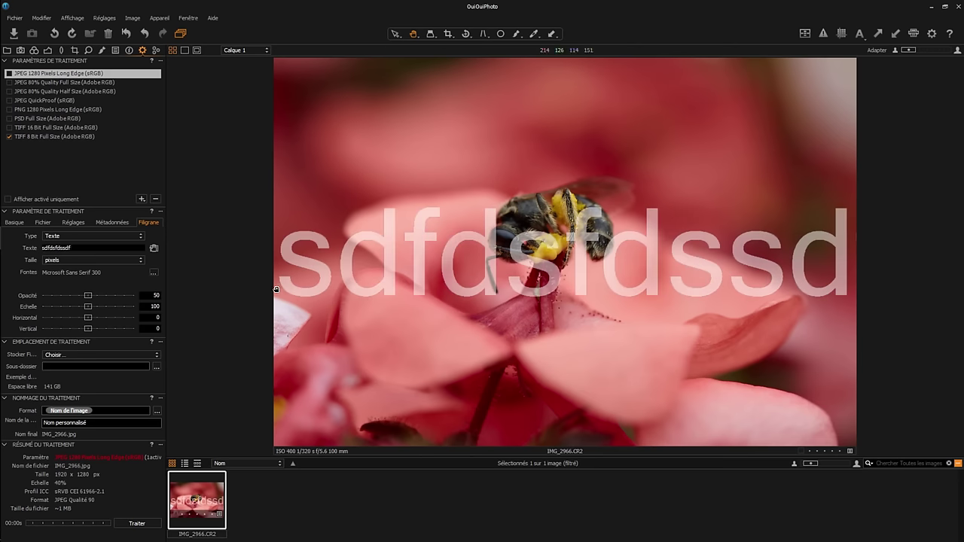
key(BackSpace)
key(BackSpace)
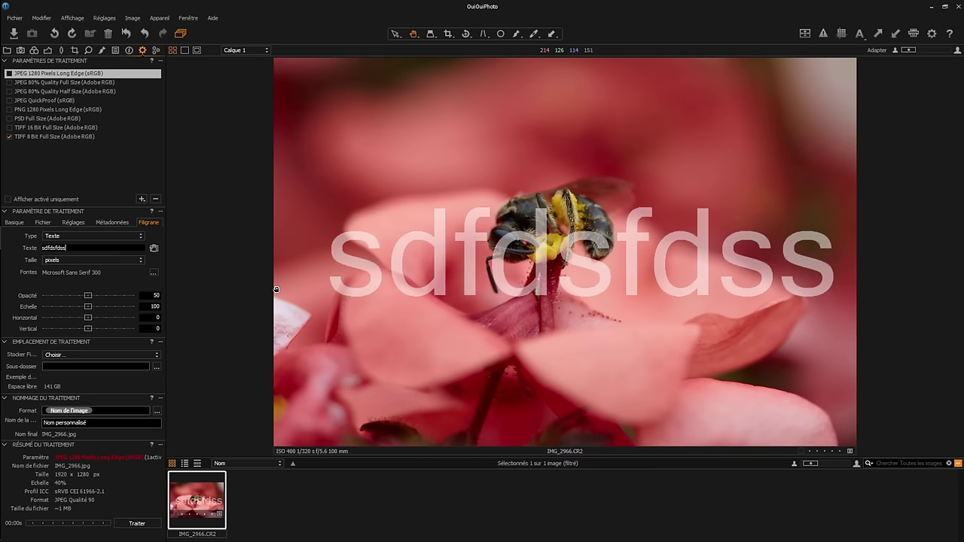
click(141, 525)
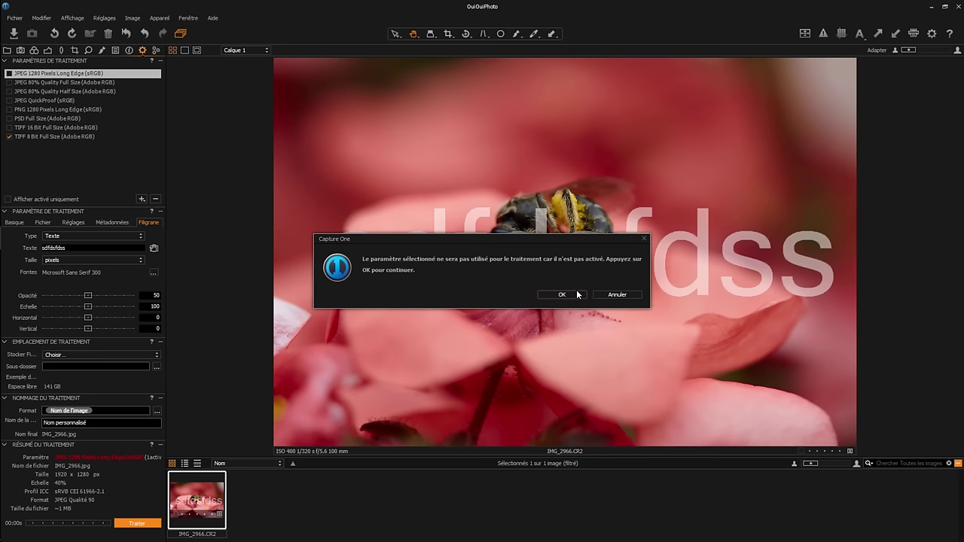
click(625, 296)
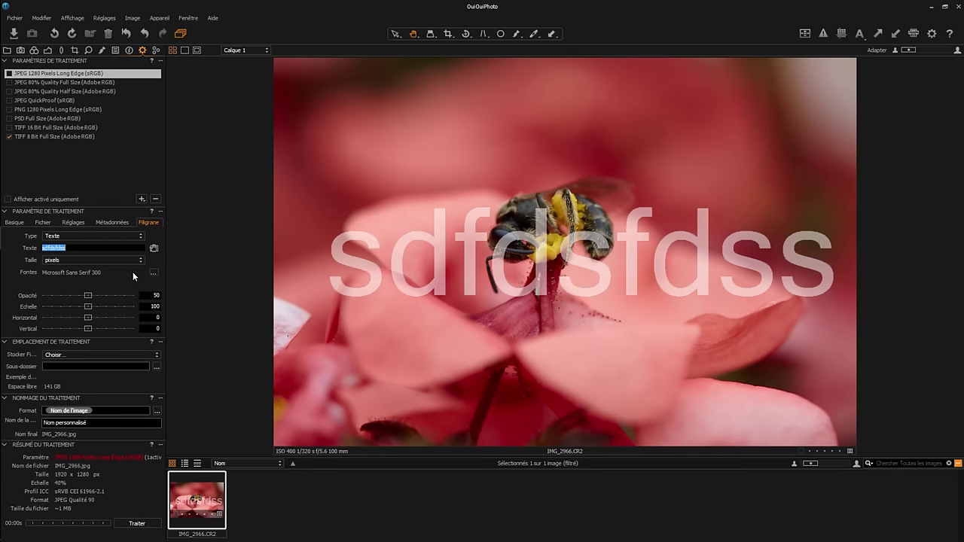
Add a new output recipe in place of TIFF 8 Bit, with a text watermark.
click(142, 198)
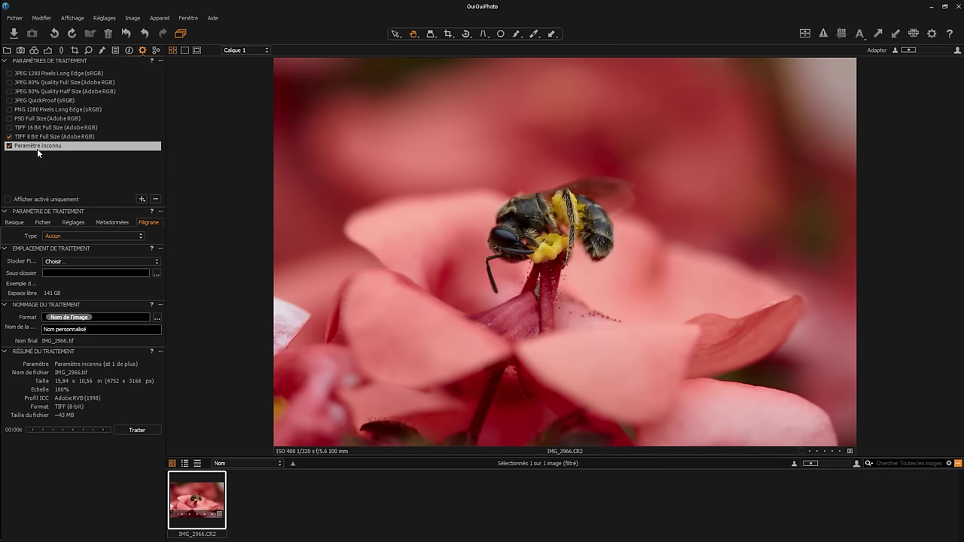
click(8, 136)
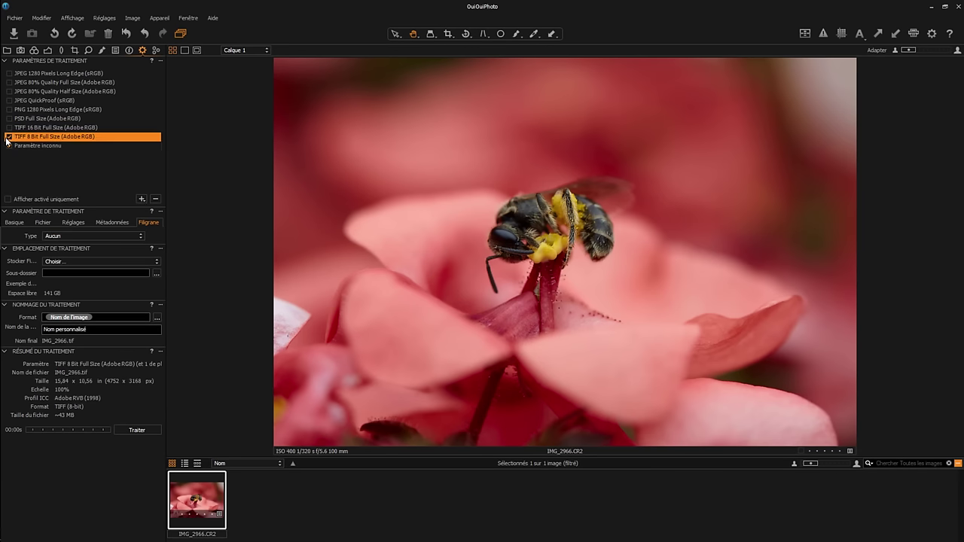
click(8, 145)
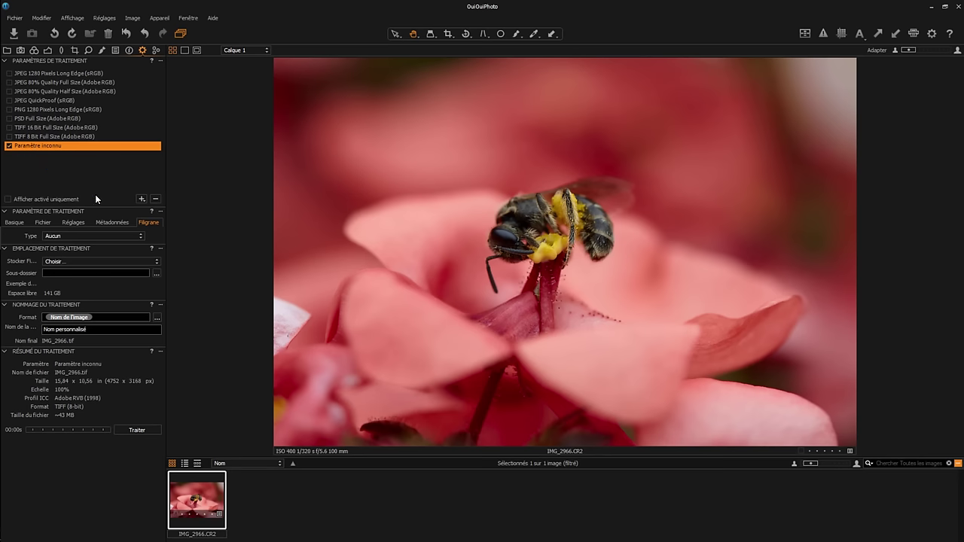
click(79, 236)
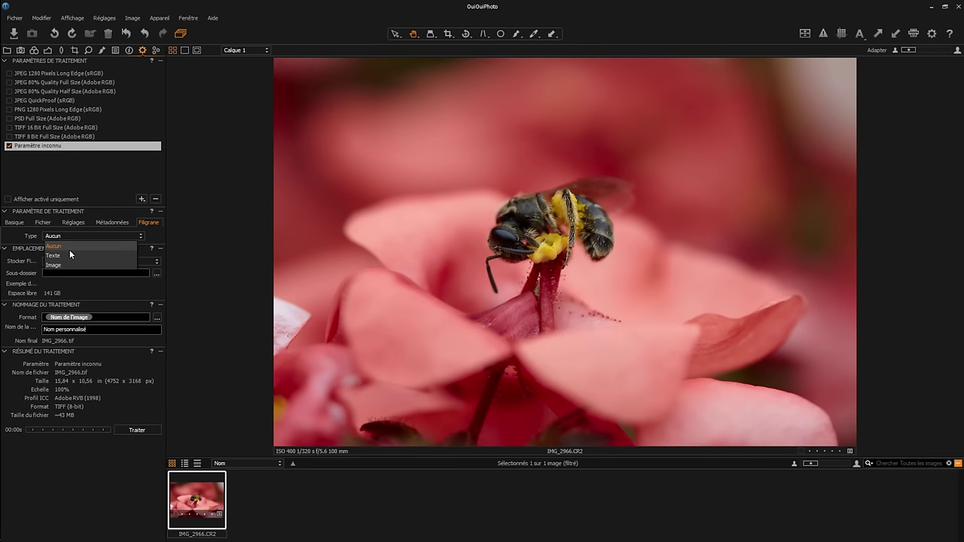
click(64, 254)
Enter watermark text 'dffdggddffgdfgdgd', move it lower-left, and process IMG_2966.
click(43, 248)
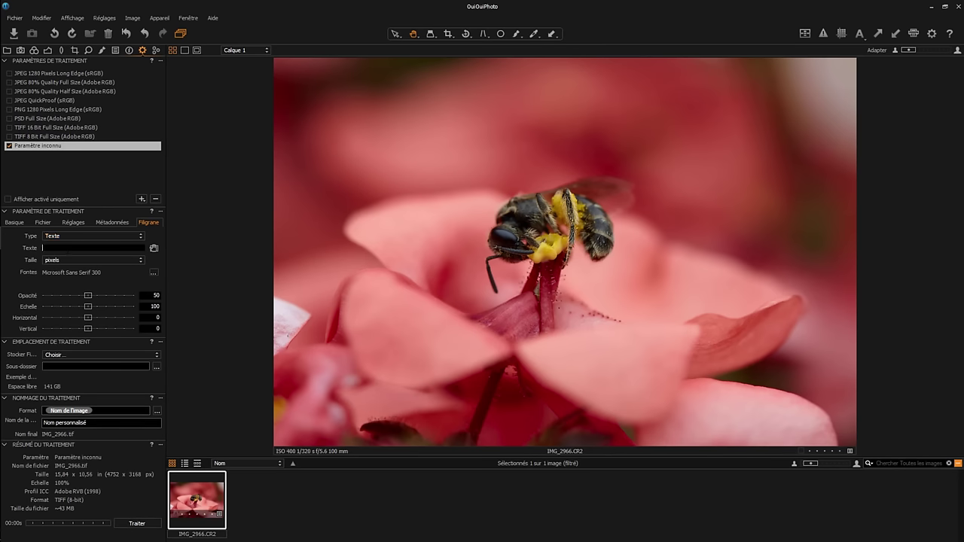
text(dffdggddf)
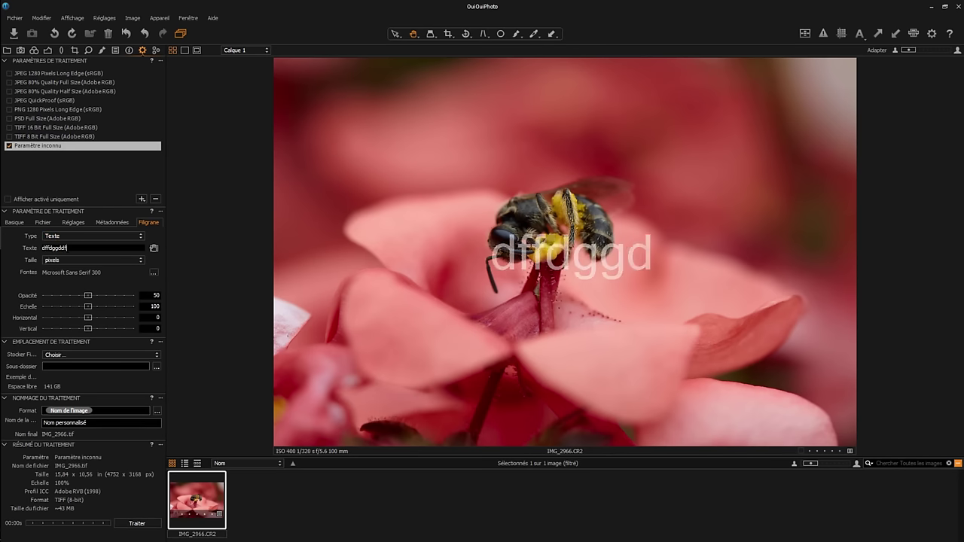
text(fgdfgdgd)
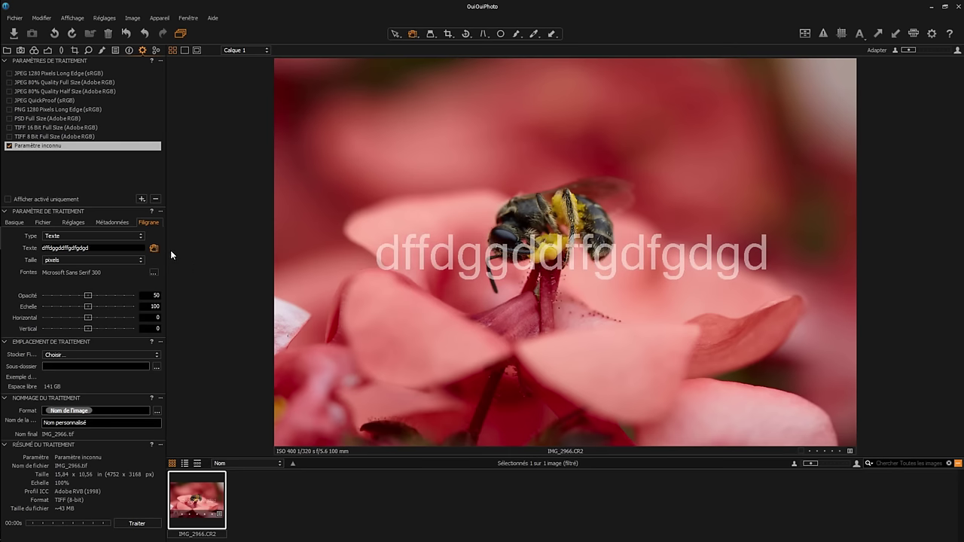
mouse_move(451, 256)
mouse_down()
mouse_move(396, 344)
mouse_move(345, 394)
mouse_up()
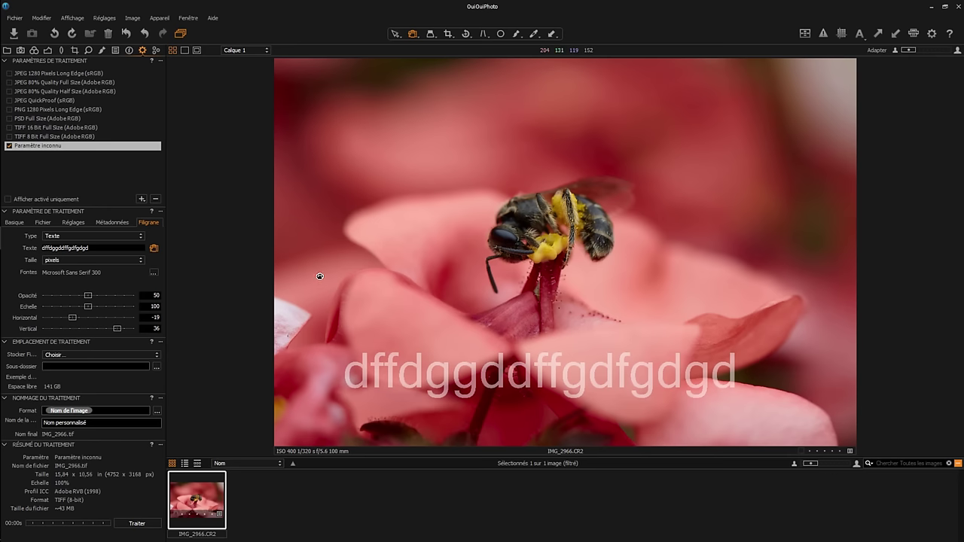
click(139, 524)
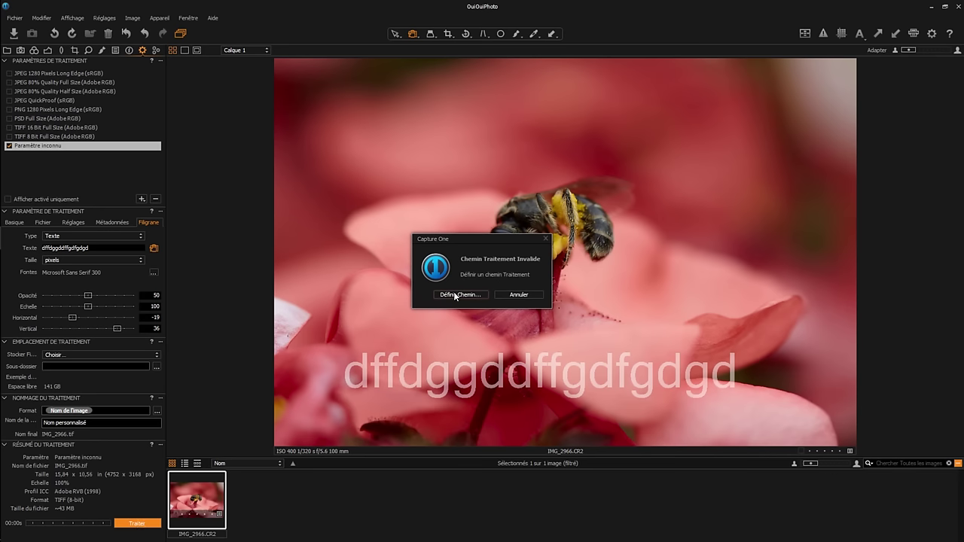
Choose Cat01 as the output folder so IMG_2966.tif is exported there.
click(460, 294)
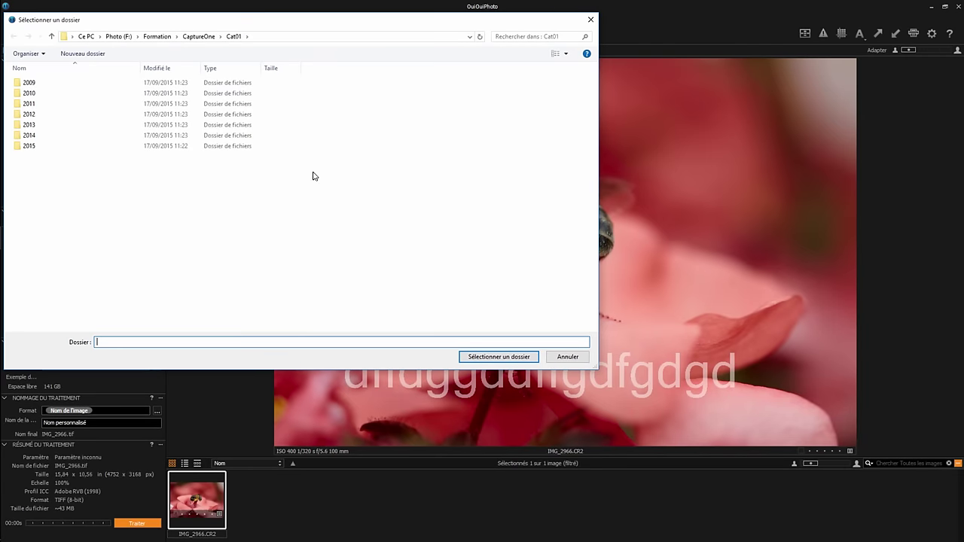
click(487, 360)
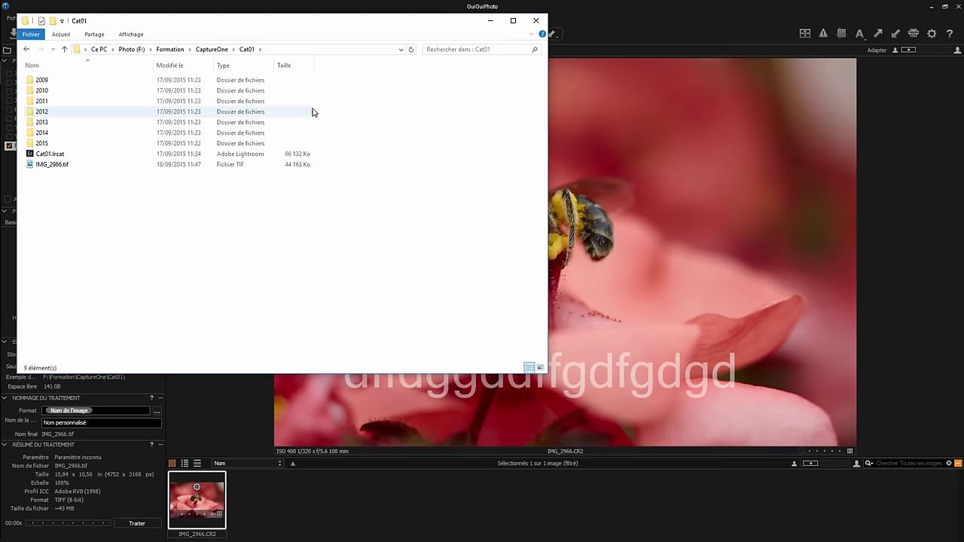
Close the Cat01 File Explorer window to return to Capture One.
click(535, 21)
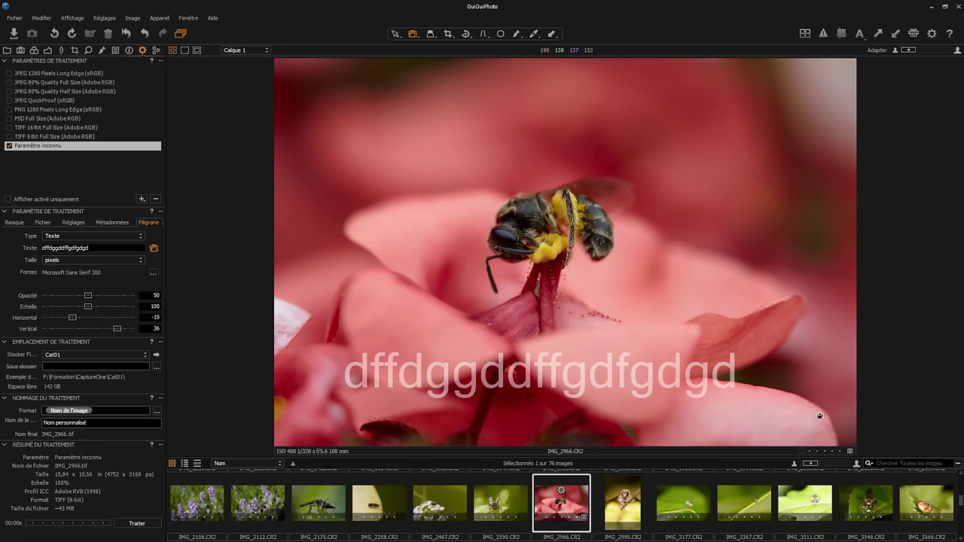
Start Importer le Catalogue from the Fichier menu, then close the catalog file dialog.
click(14, 17)
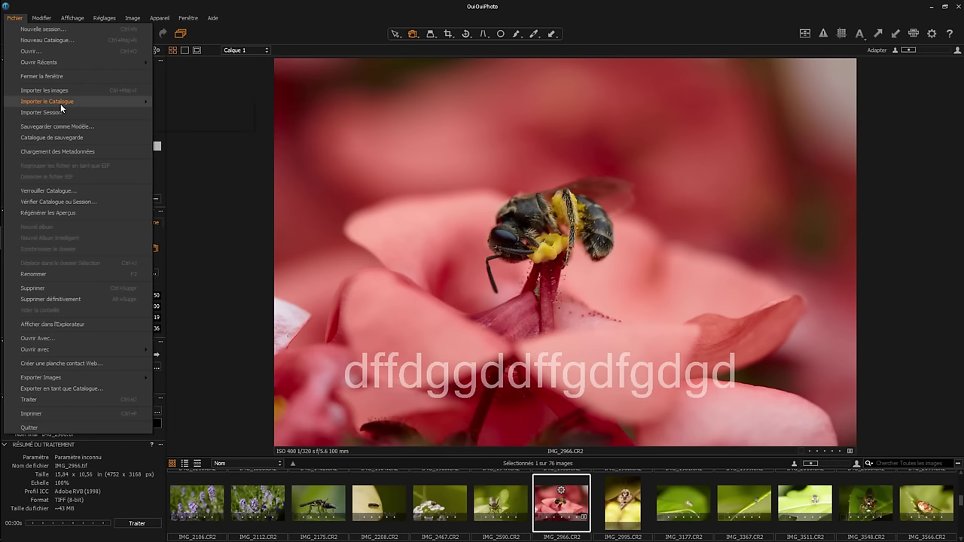
mouse_move(47, 101)
click(194, 125)
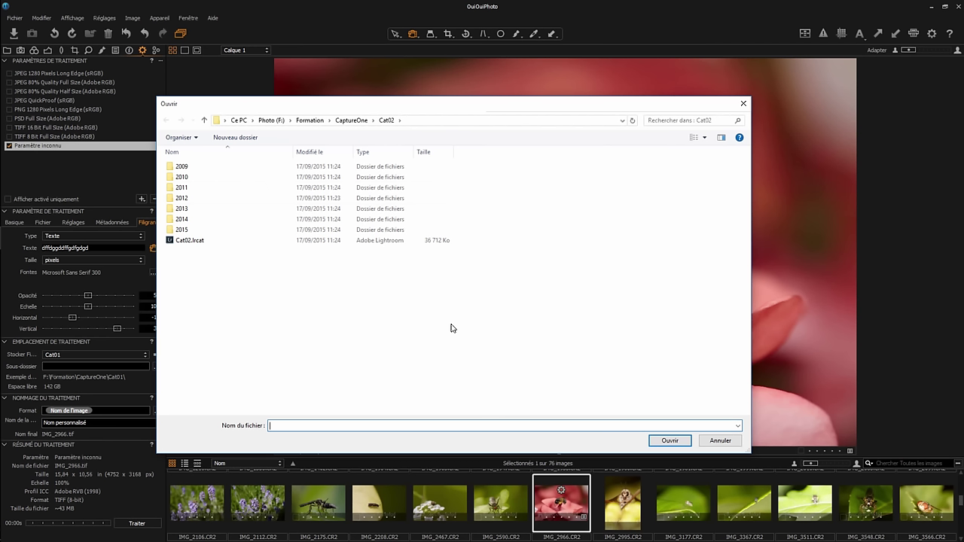
click(731, 440)
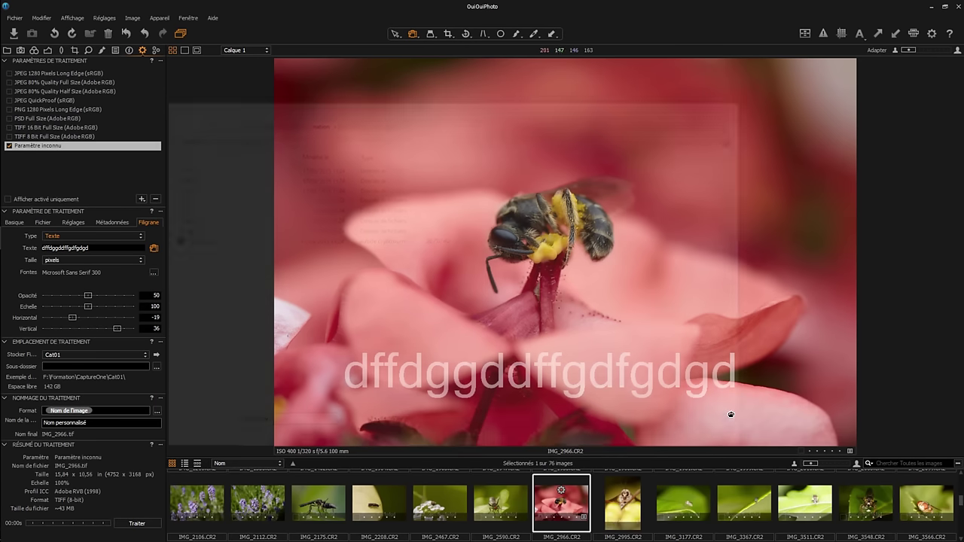